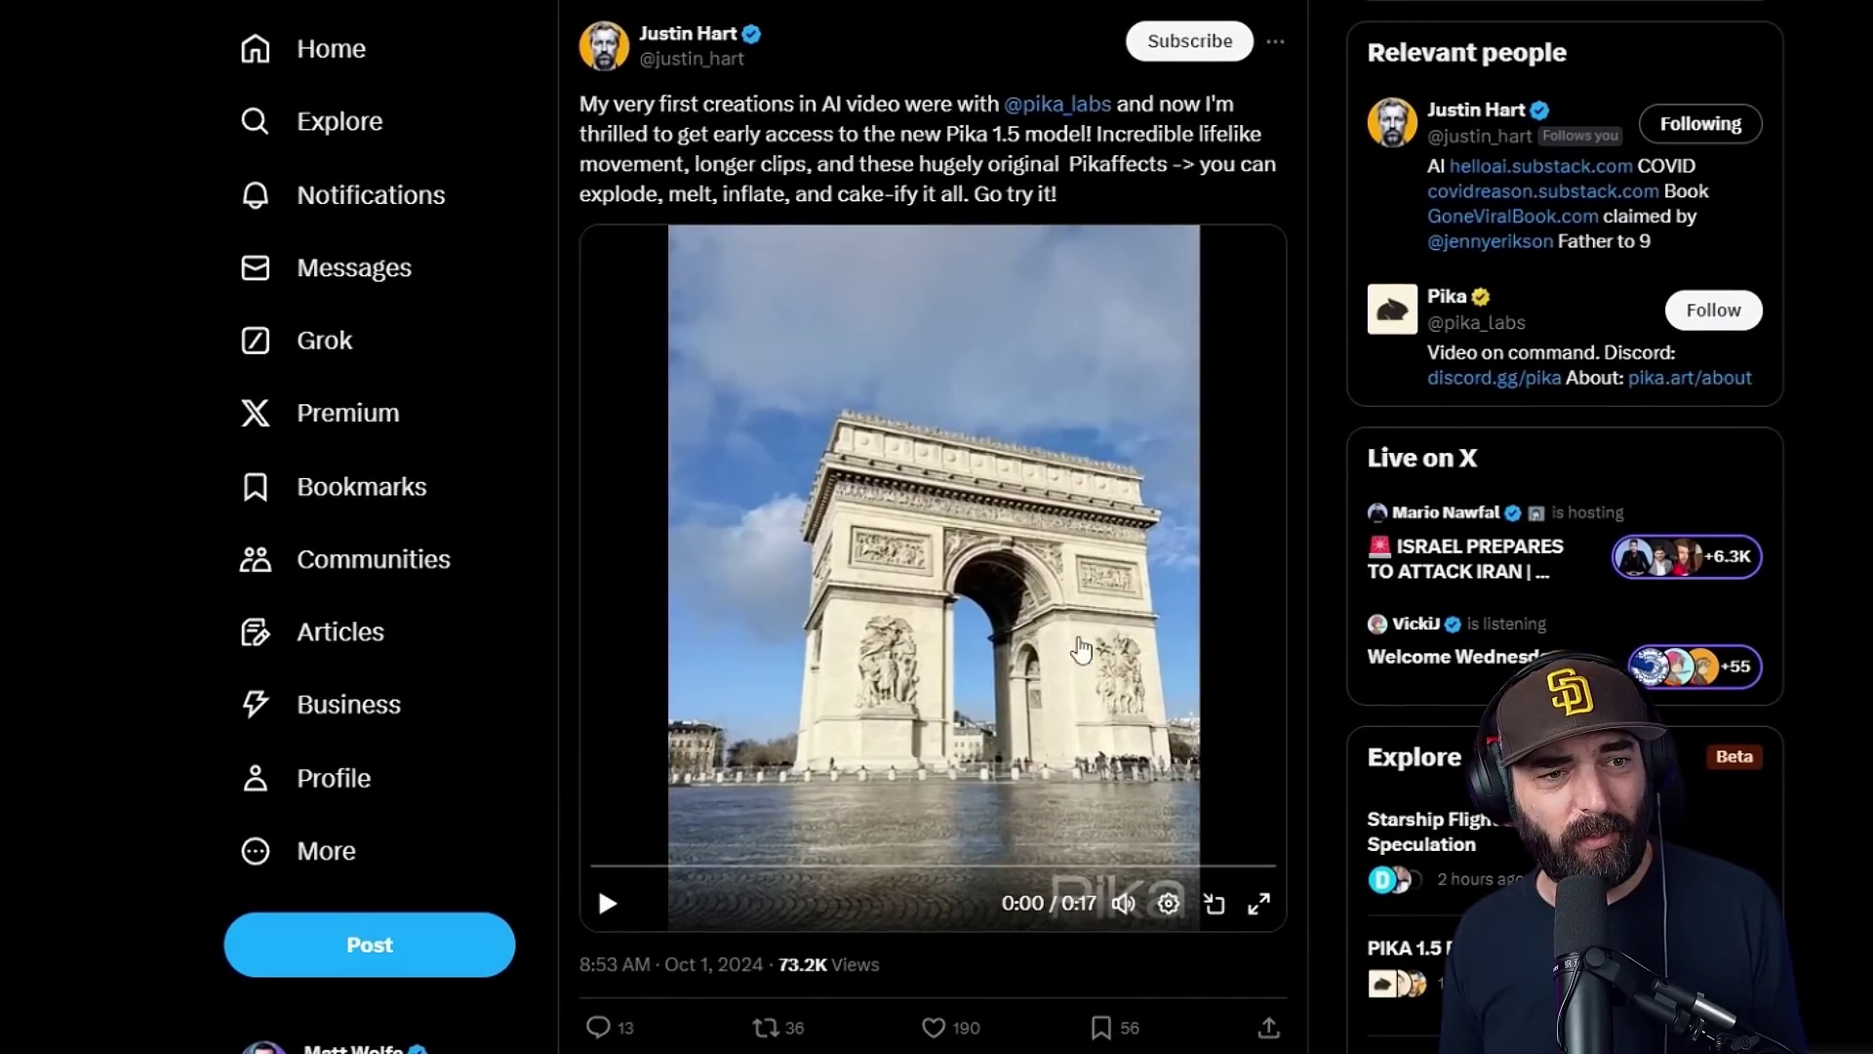
# - Play the Pika 1.5 demo videos in the X posts, including the toilet clip and the "Pika ai is bizarre" clip
pyautogui.click(1147, 922)
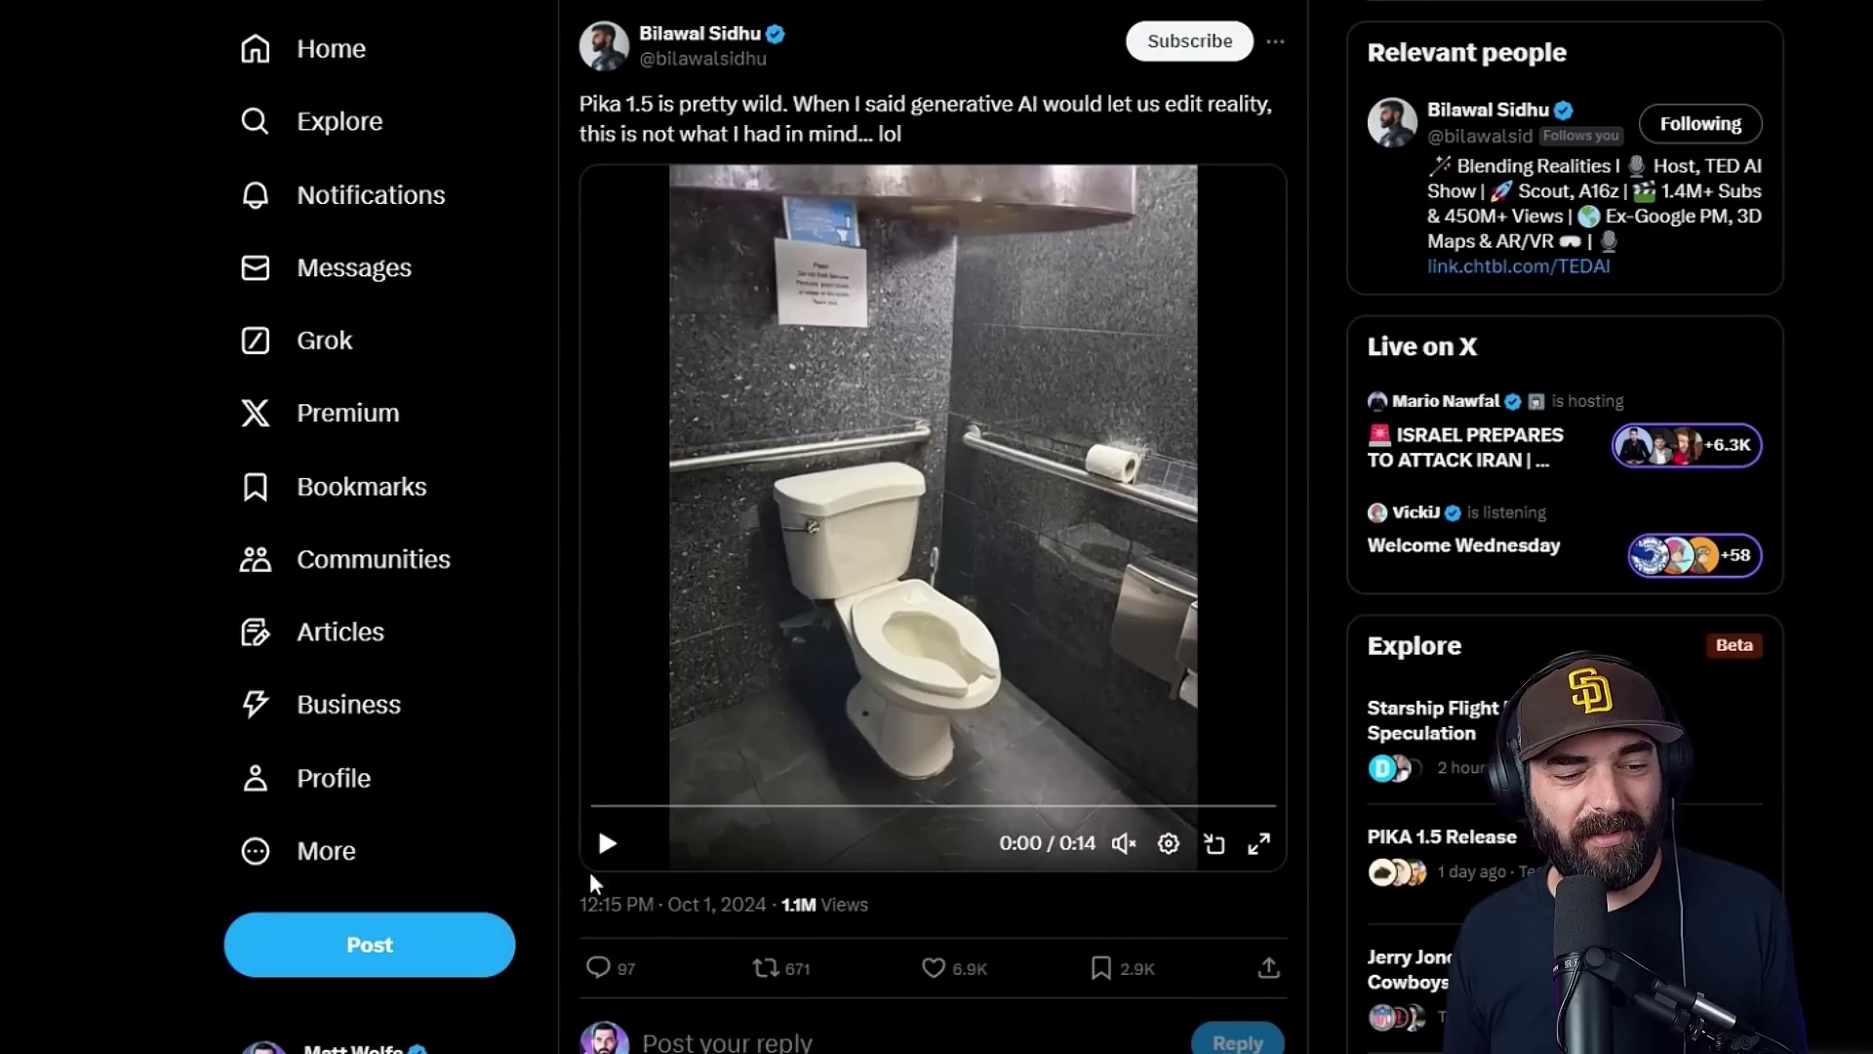
pyautogui.click(607, 843)
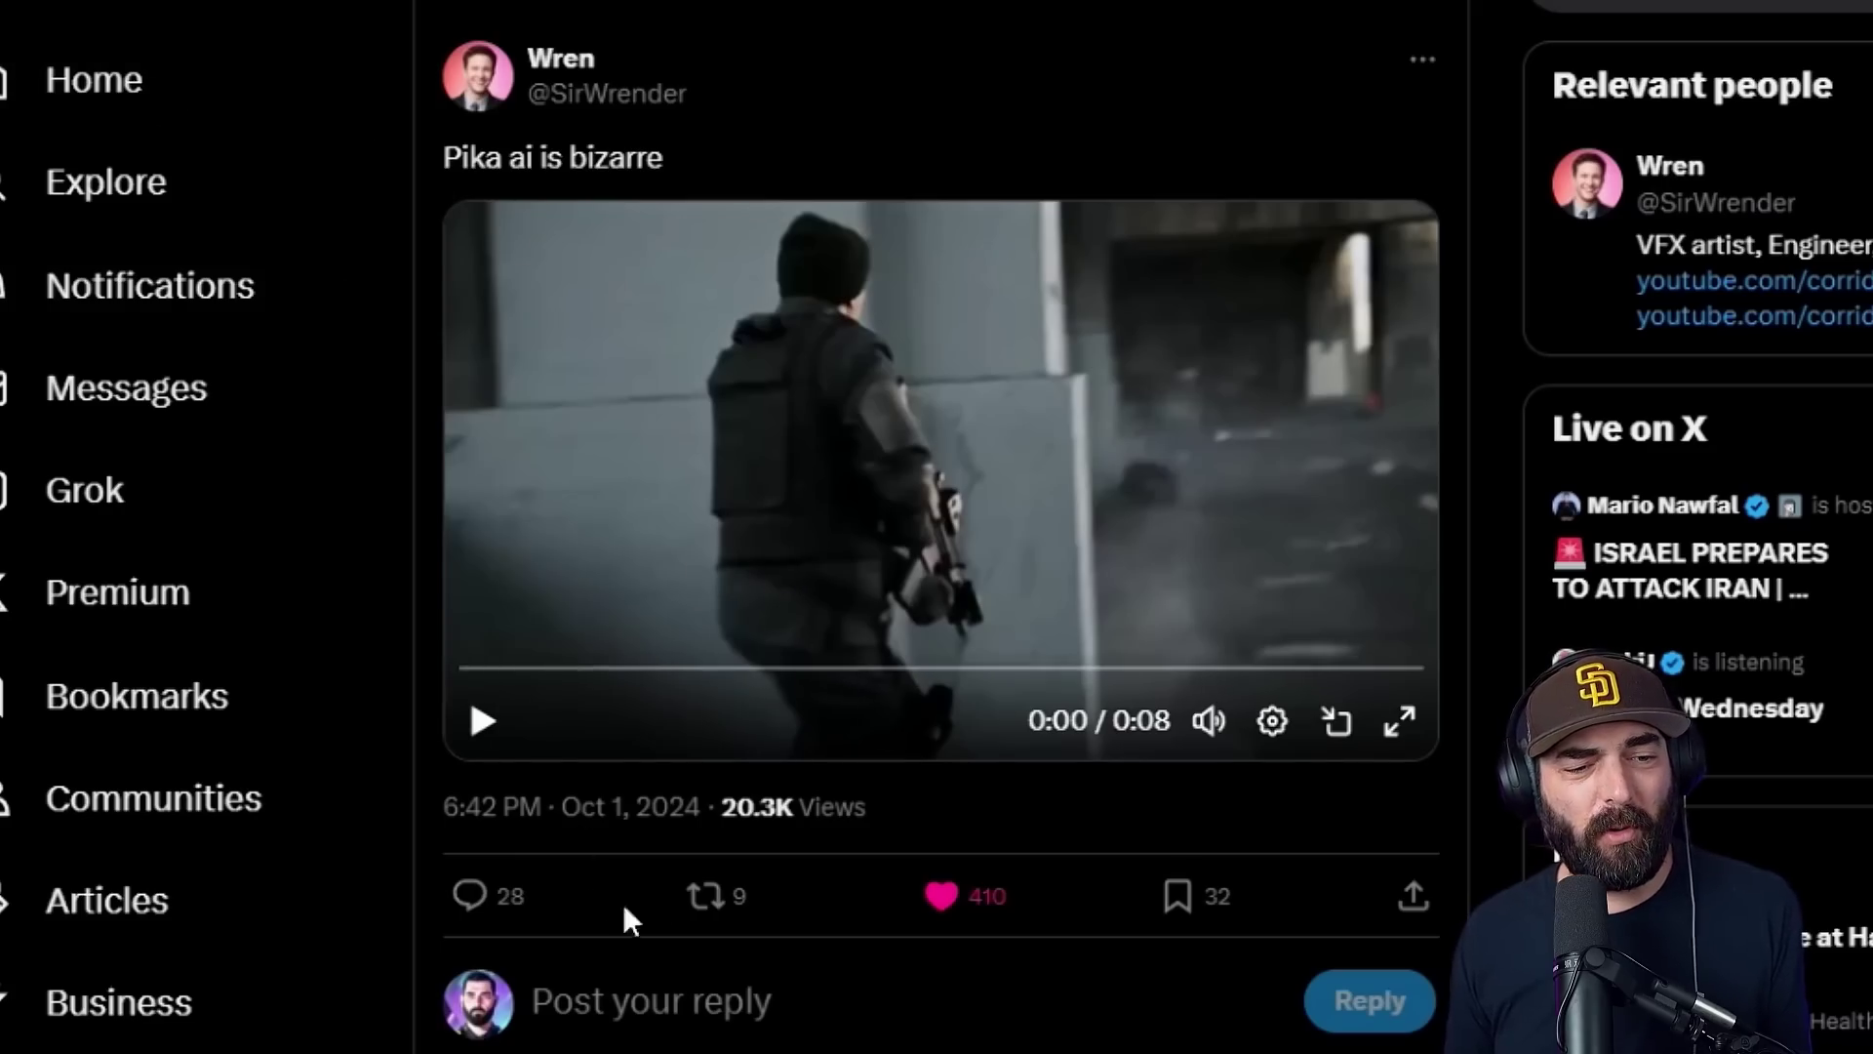
pyautogui.click(487, 722)
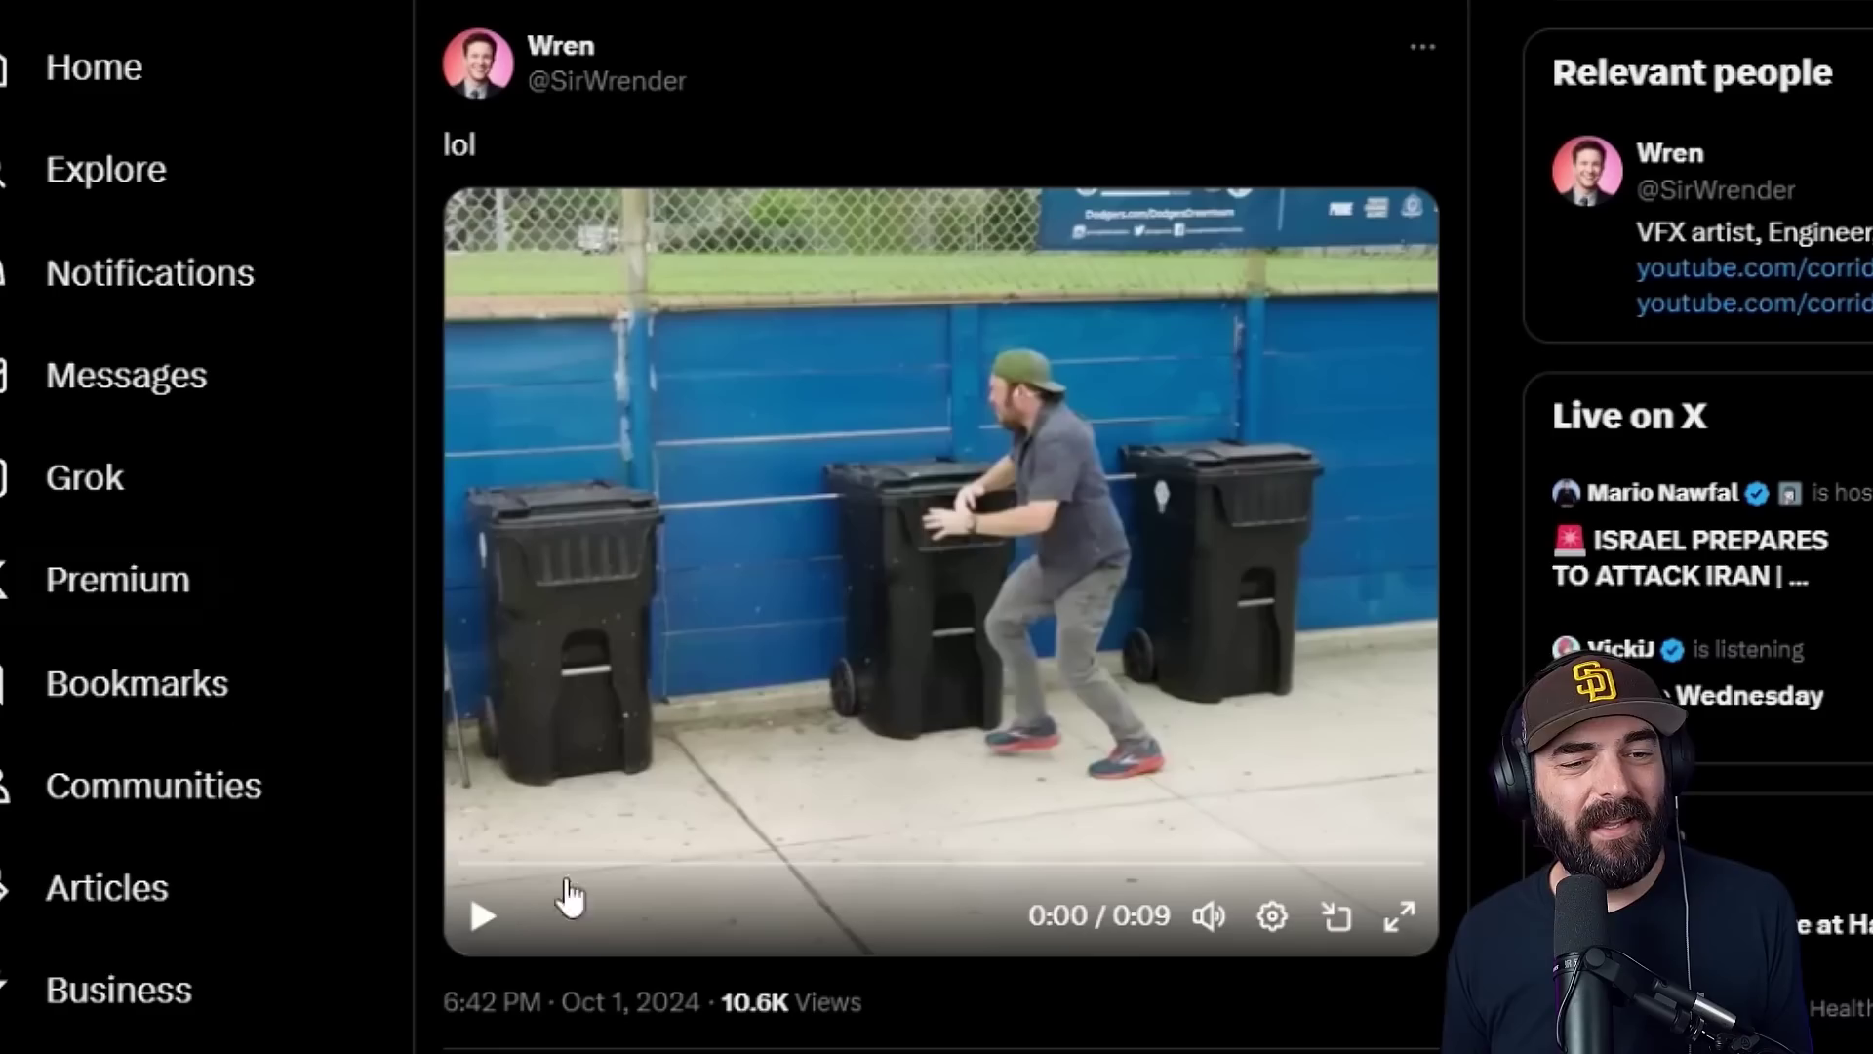
pyautogui.click(482, 917)
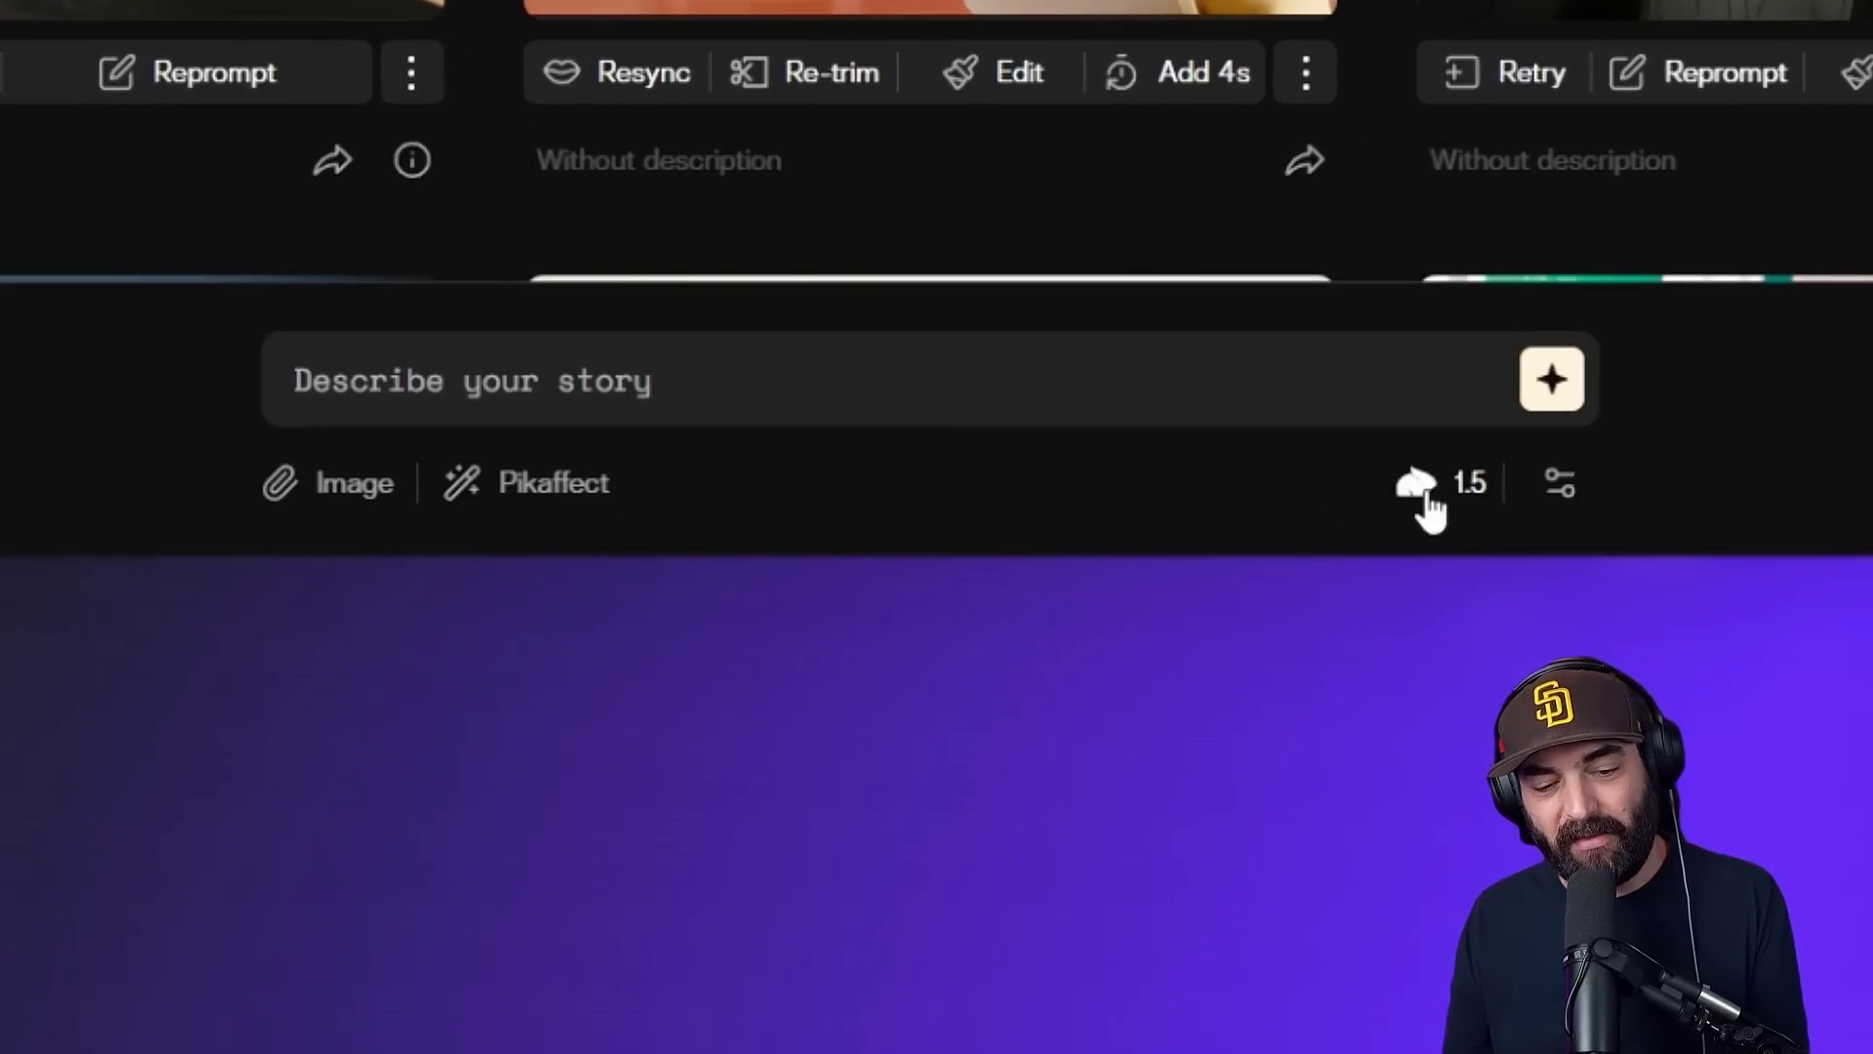
# - Look through the Pikaffect options available with the Pika 1.5 model, from Inflate it to Cake-ify it
pyautogui.click(1429, 508)
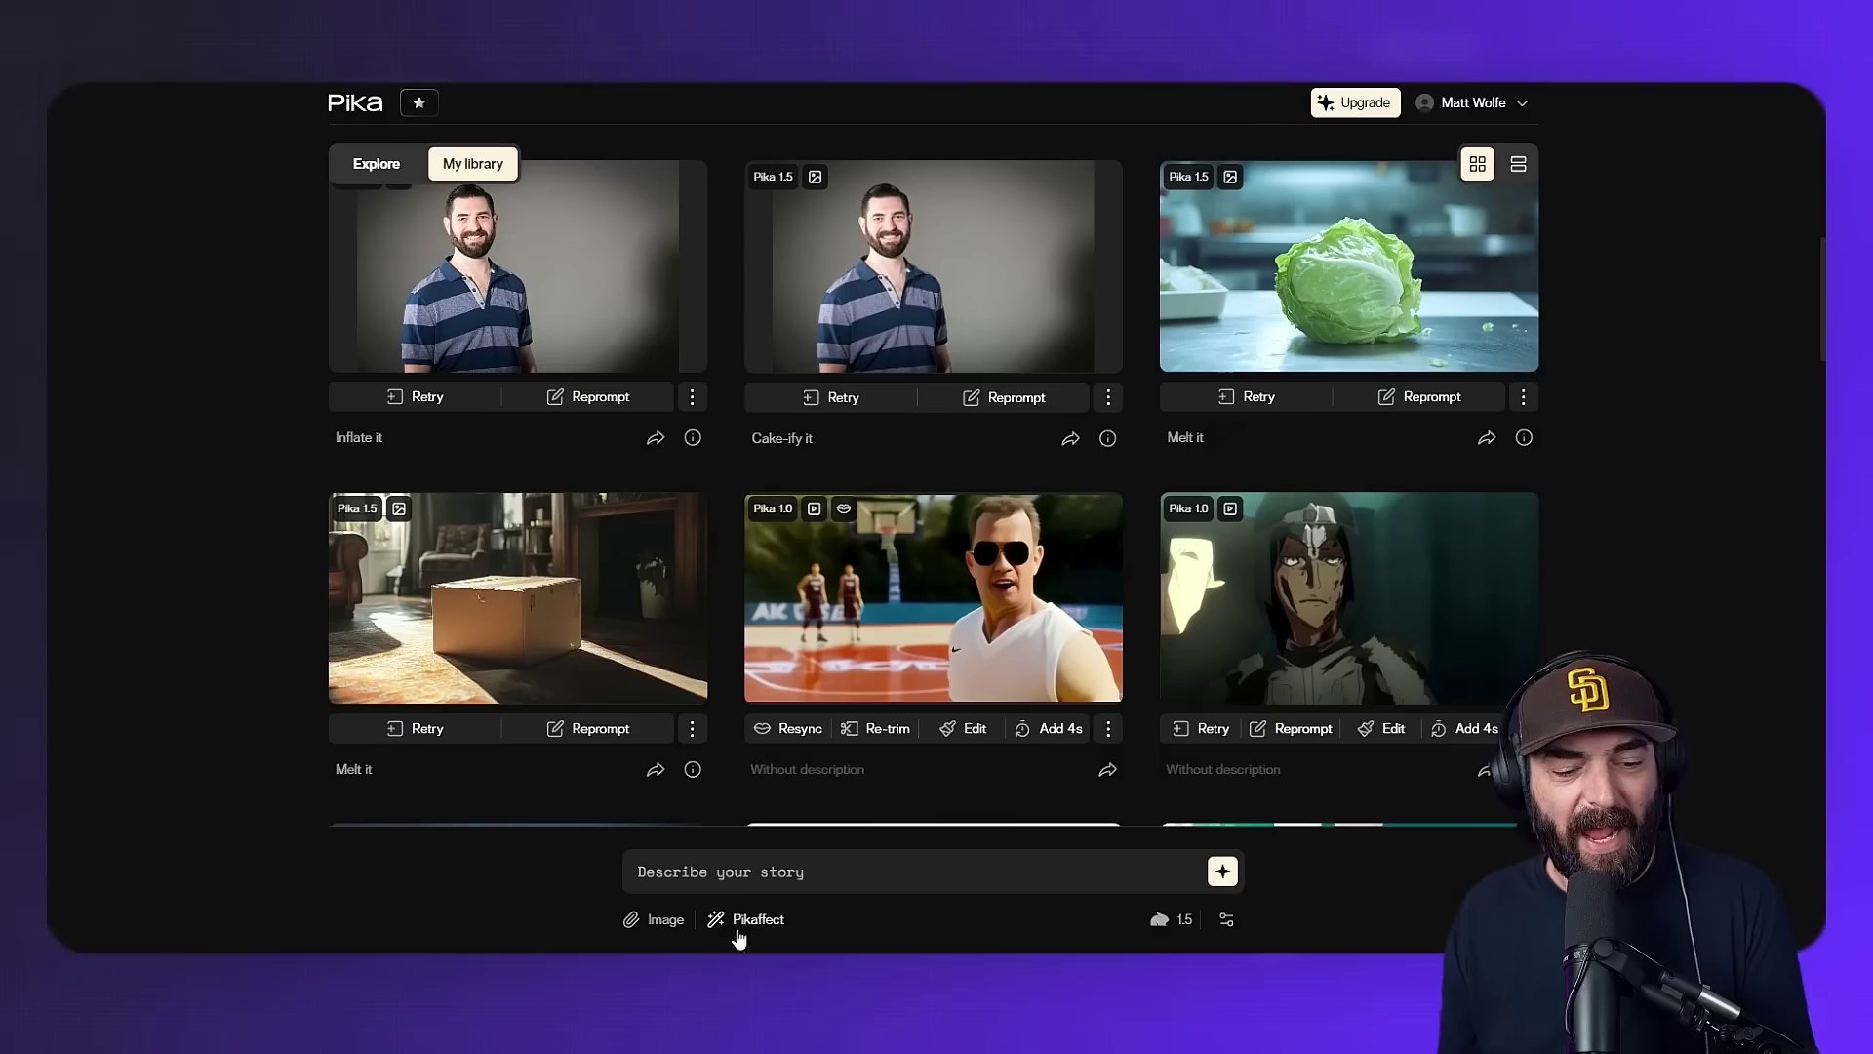
pyautogui.click(759, 919)
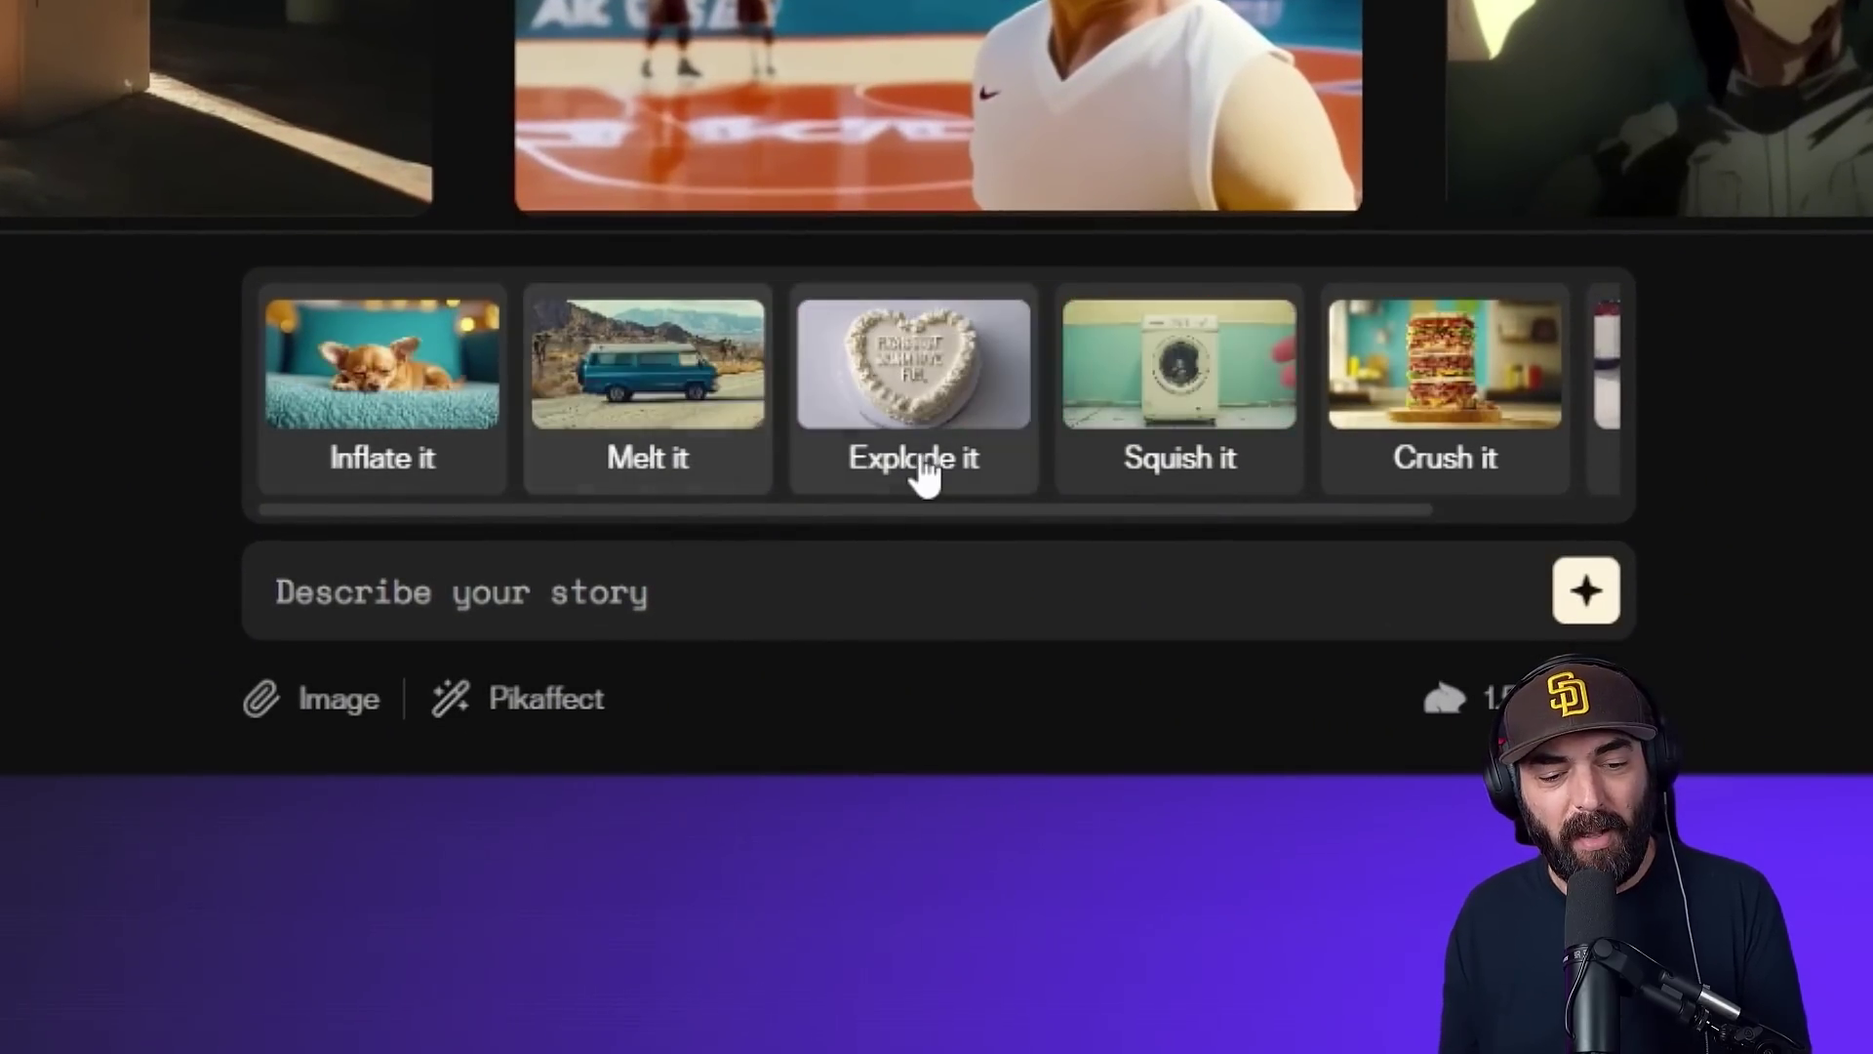
pyautogui.moveTo(1363, 527); pyautogui.dragTo(1555, 531)
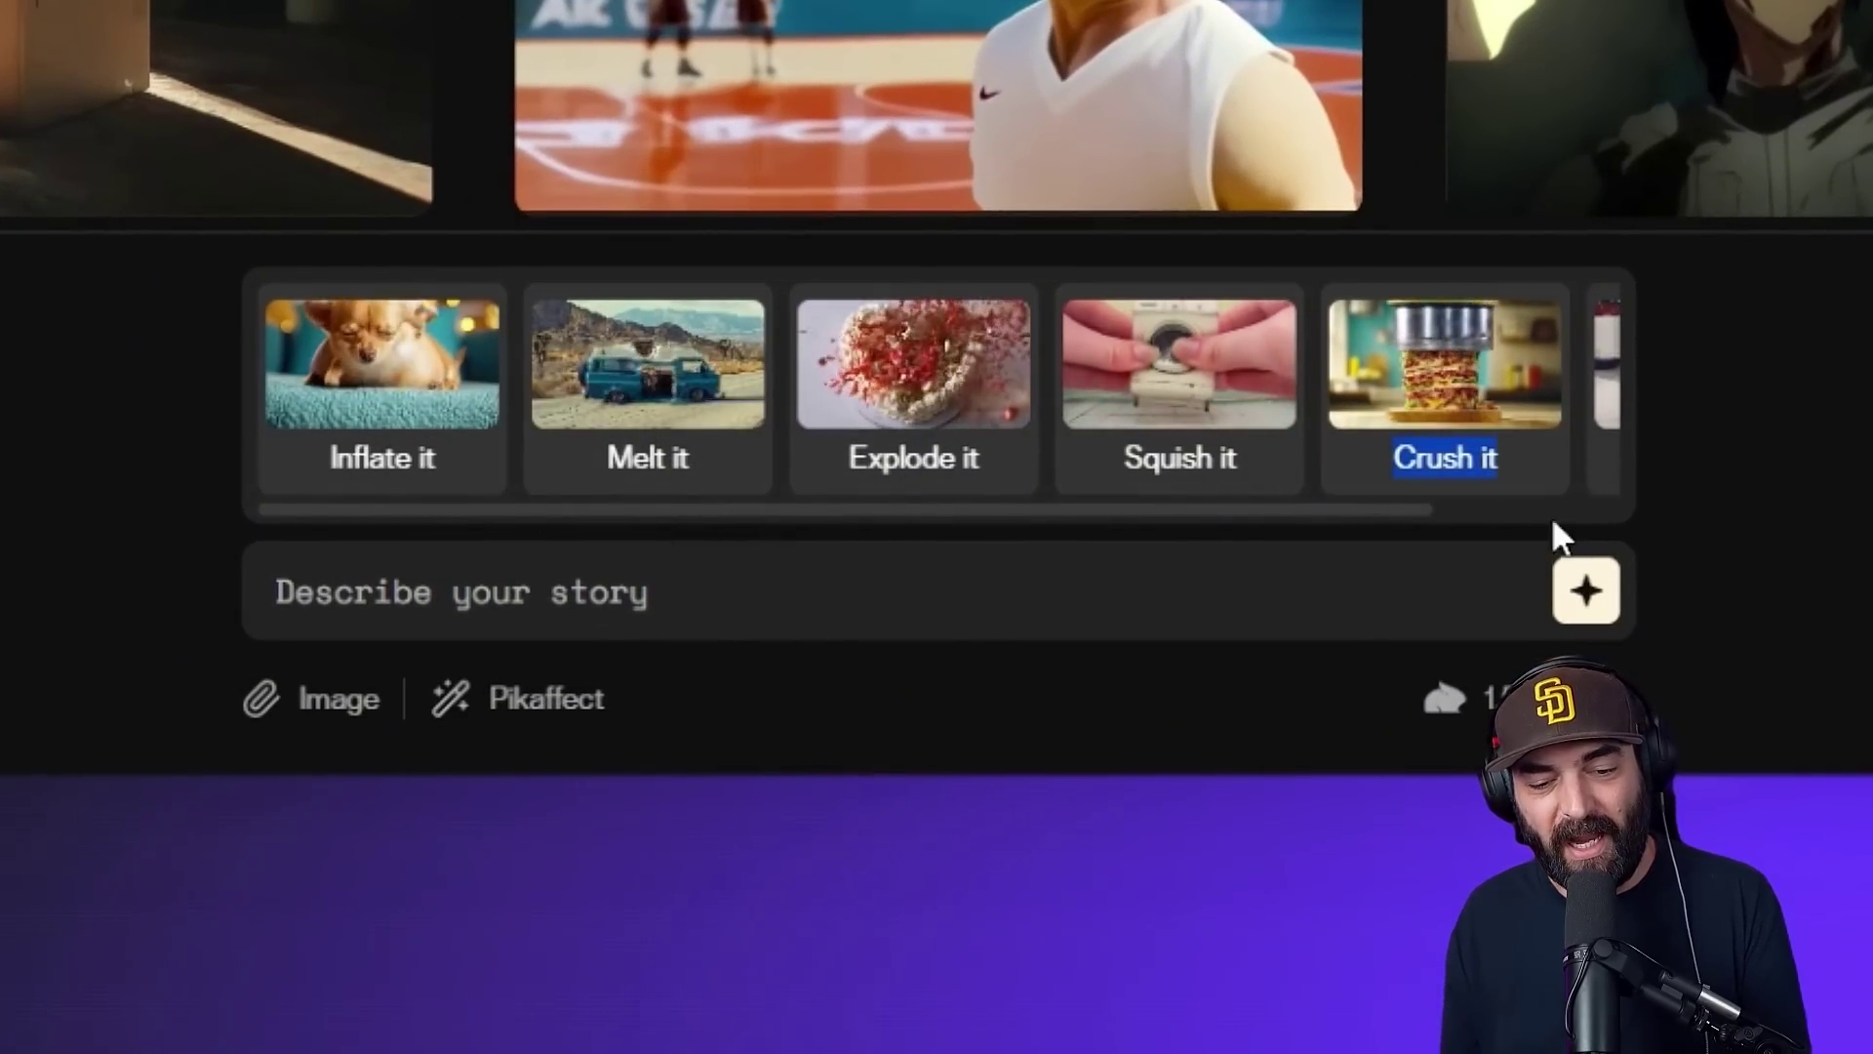
pyautogui.hscroll(2, 1382, 511)
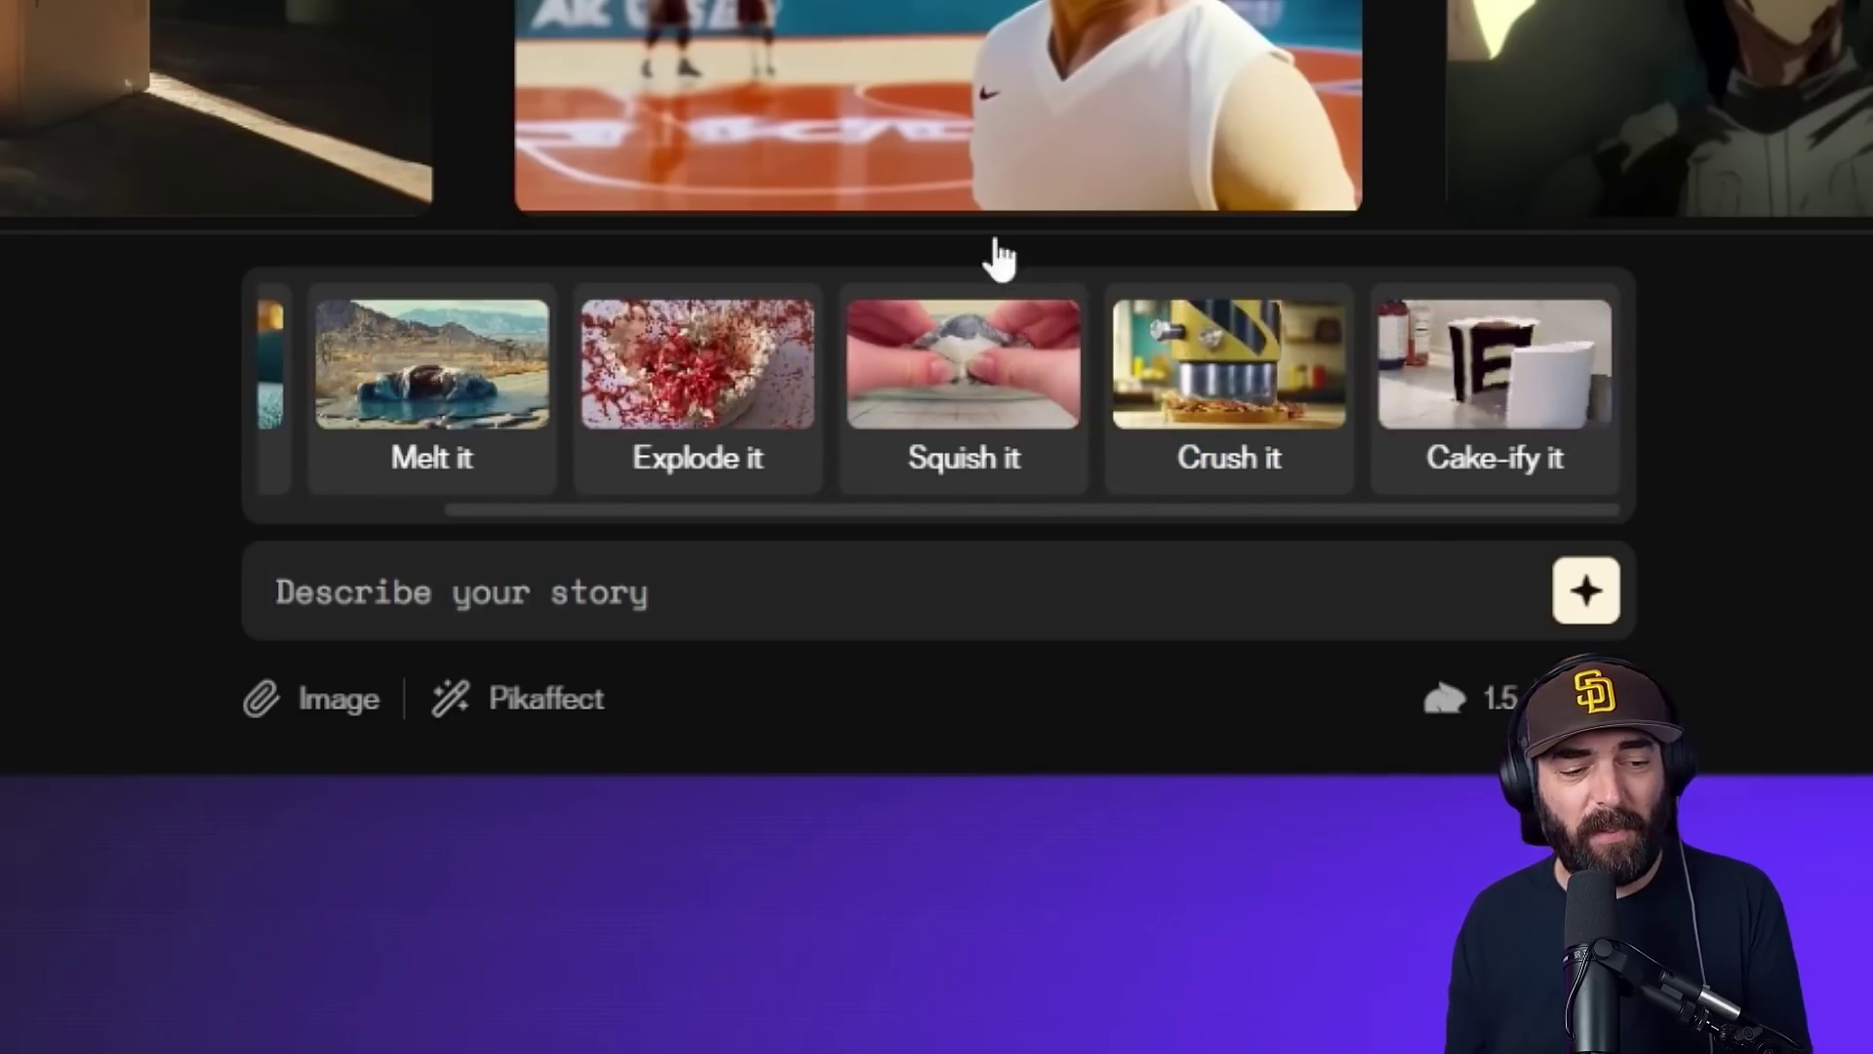
# - Choose the Melt it Pikaffect for the new video prompt
pyautogui.click(542, 764)
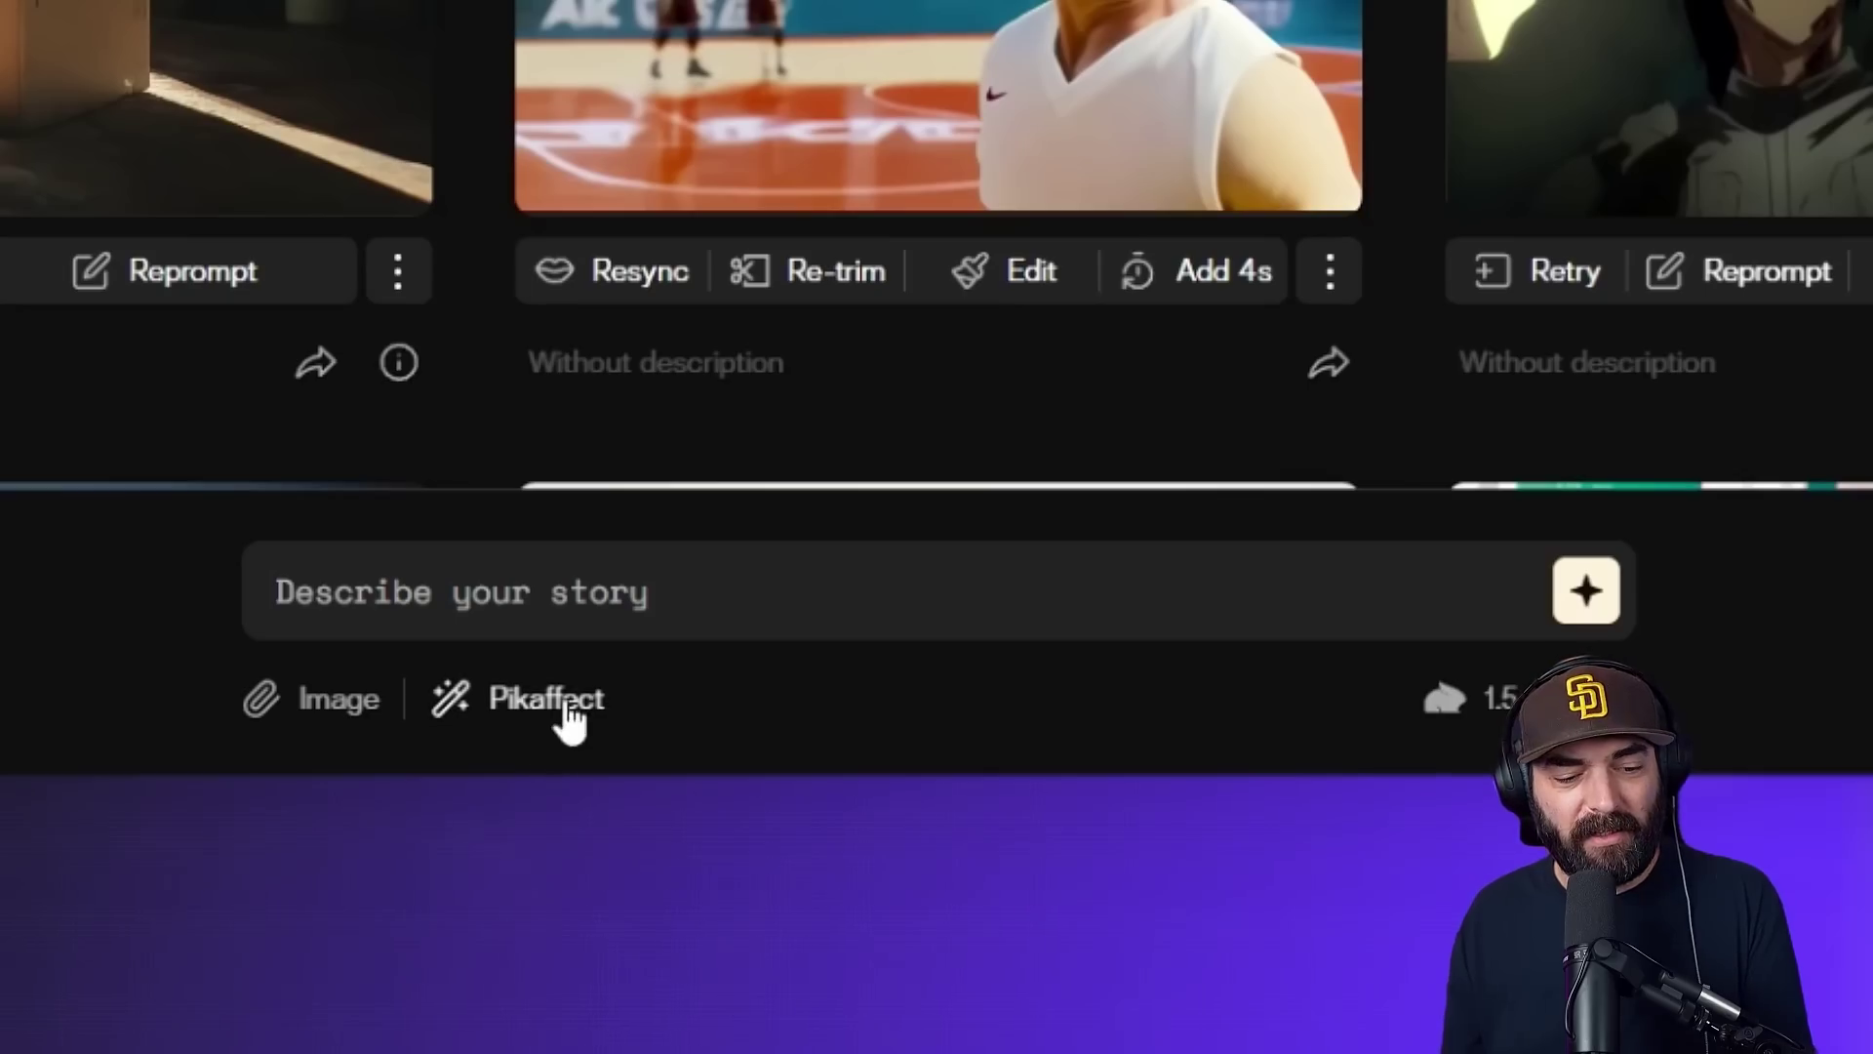
pyautogui.click(571, 720)
pyautogui.click(417, 387)
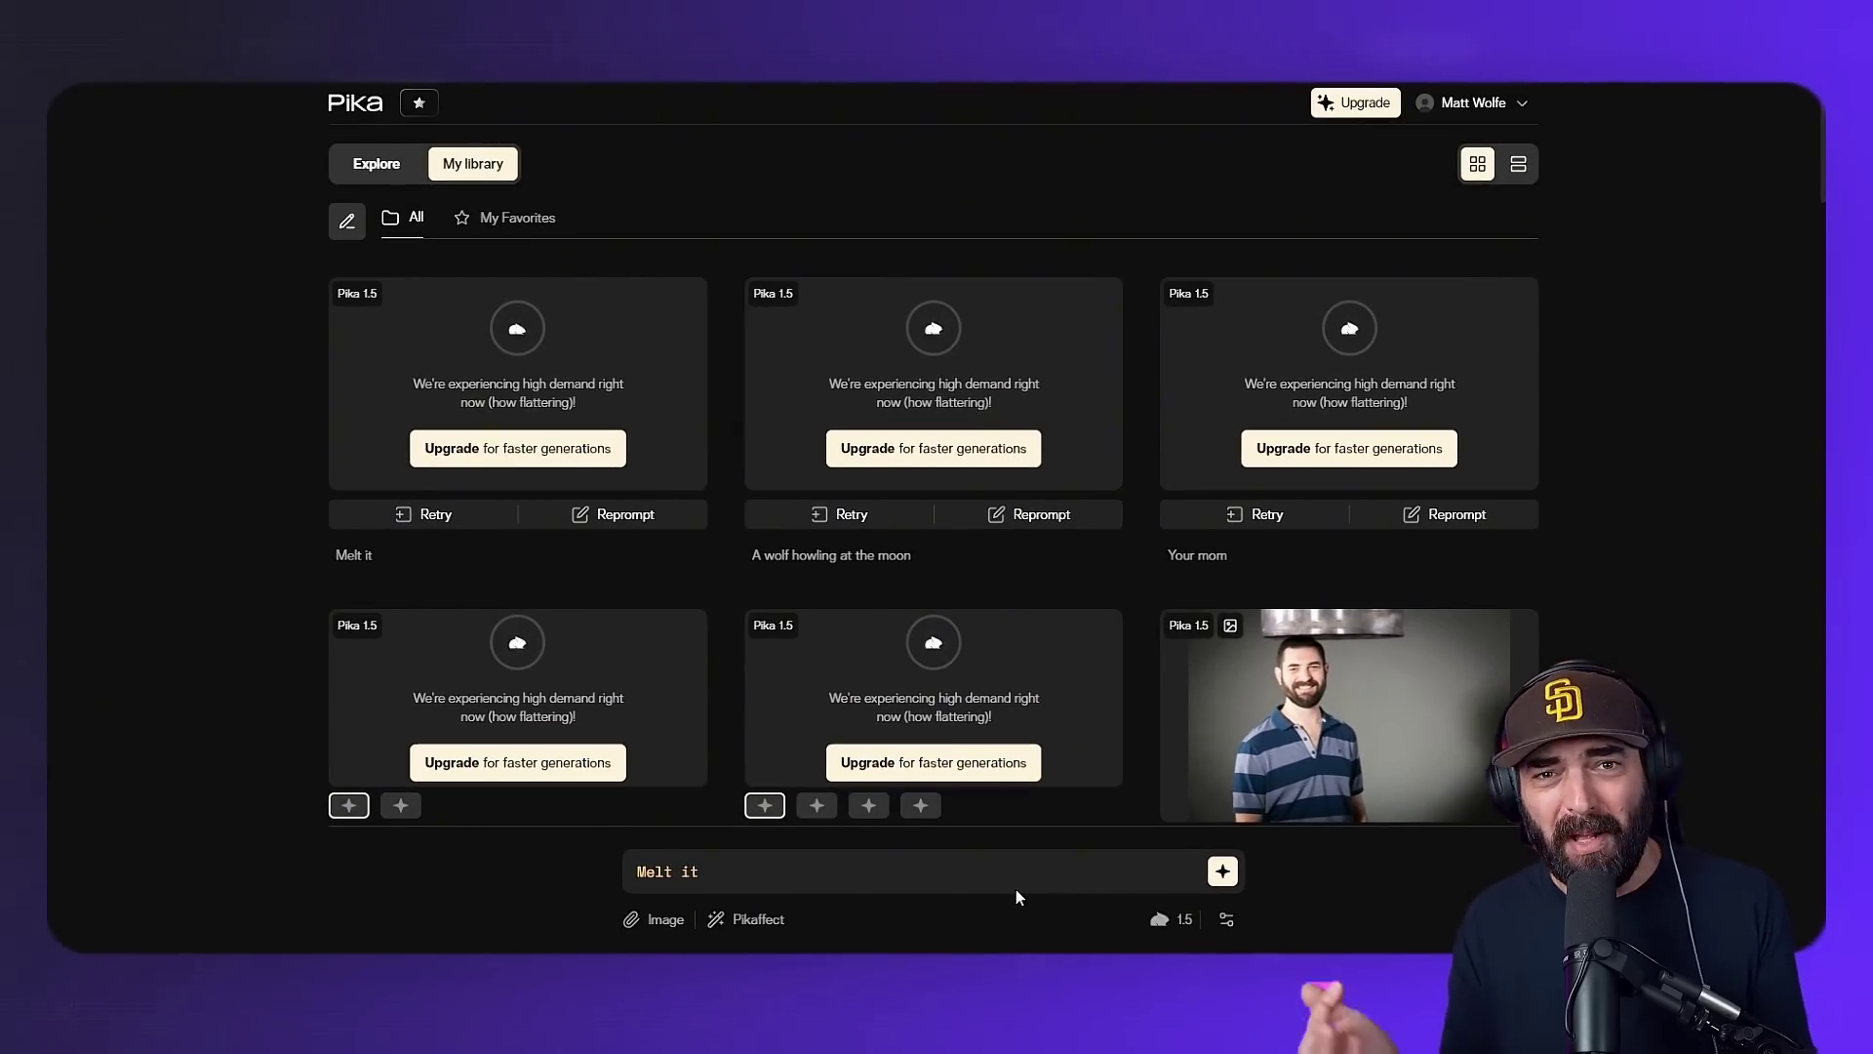
# - Review the finished Pikaffect clips in the library, including the enlarged Melt it portrait clip, and close the preview
pyautogui.scroll(-15, 1015, 881)
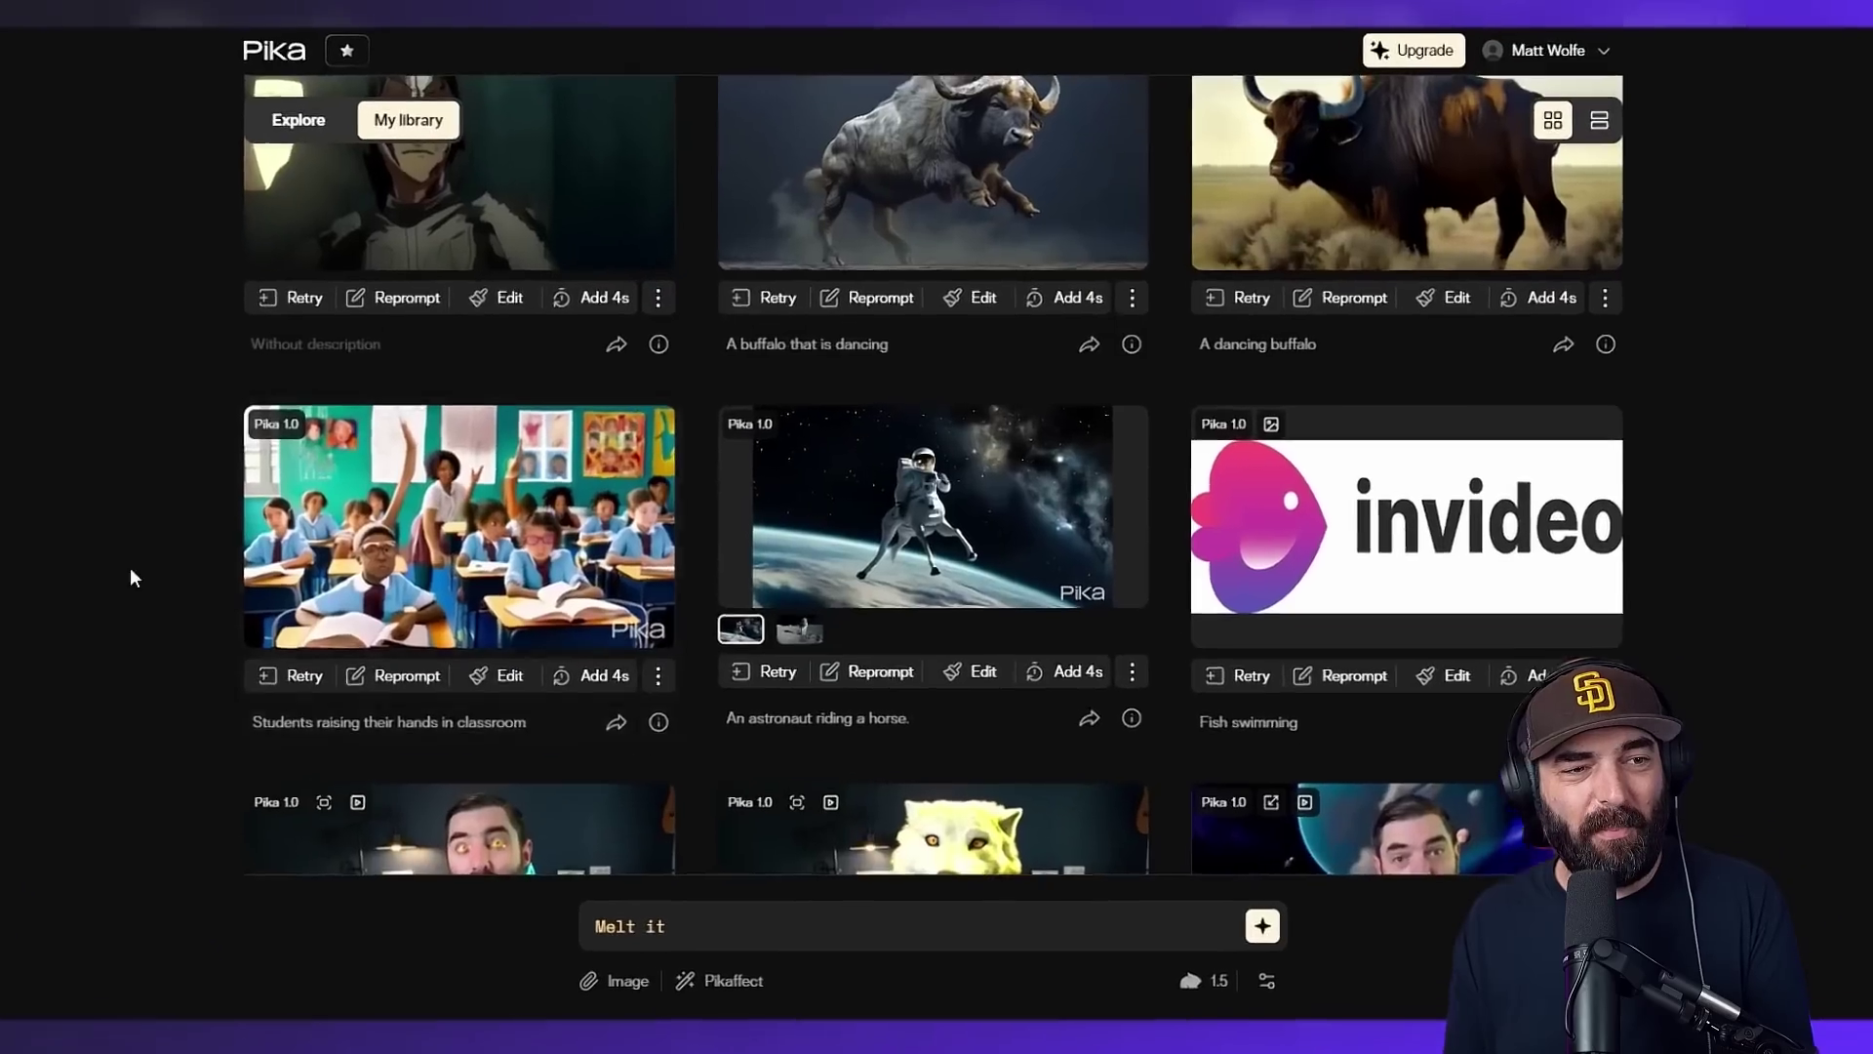
pyautogui.scroll(10, 92, 593)
pyautogui.scroll(-2, 94, 593)
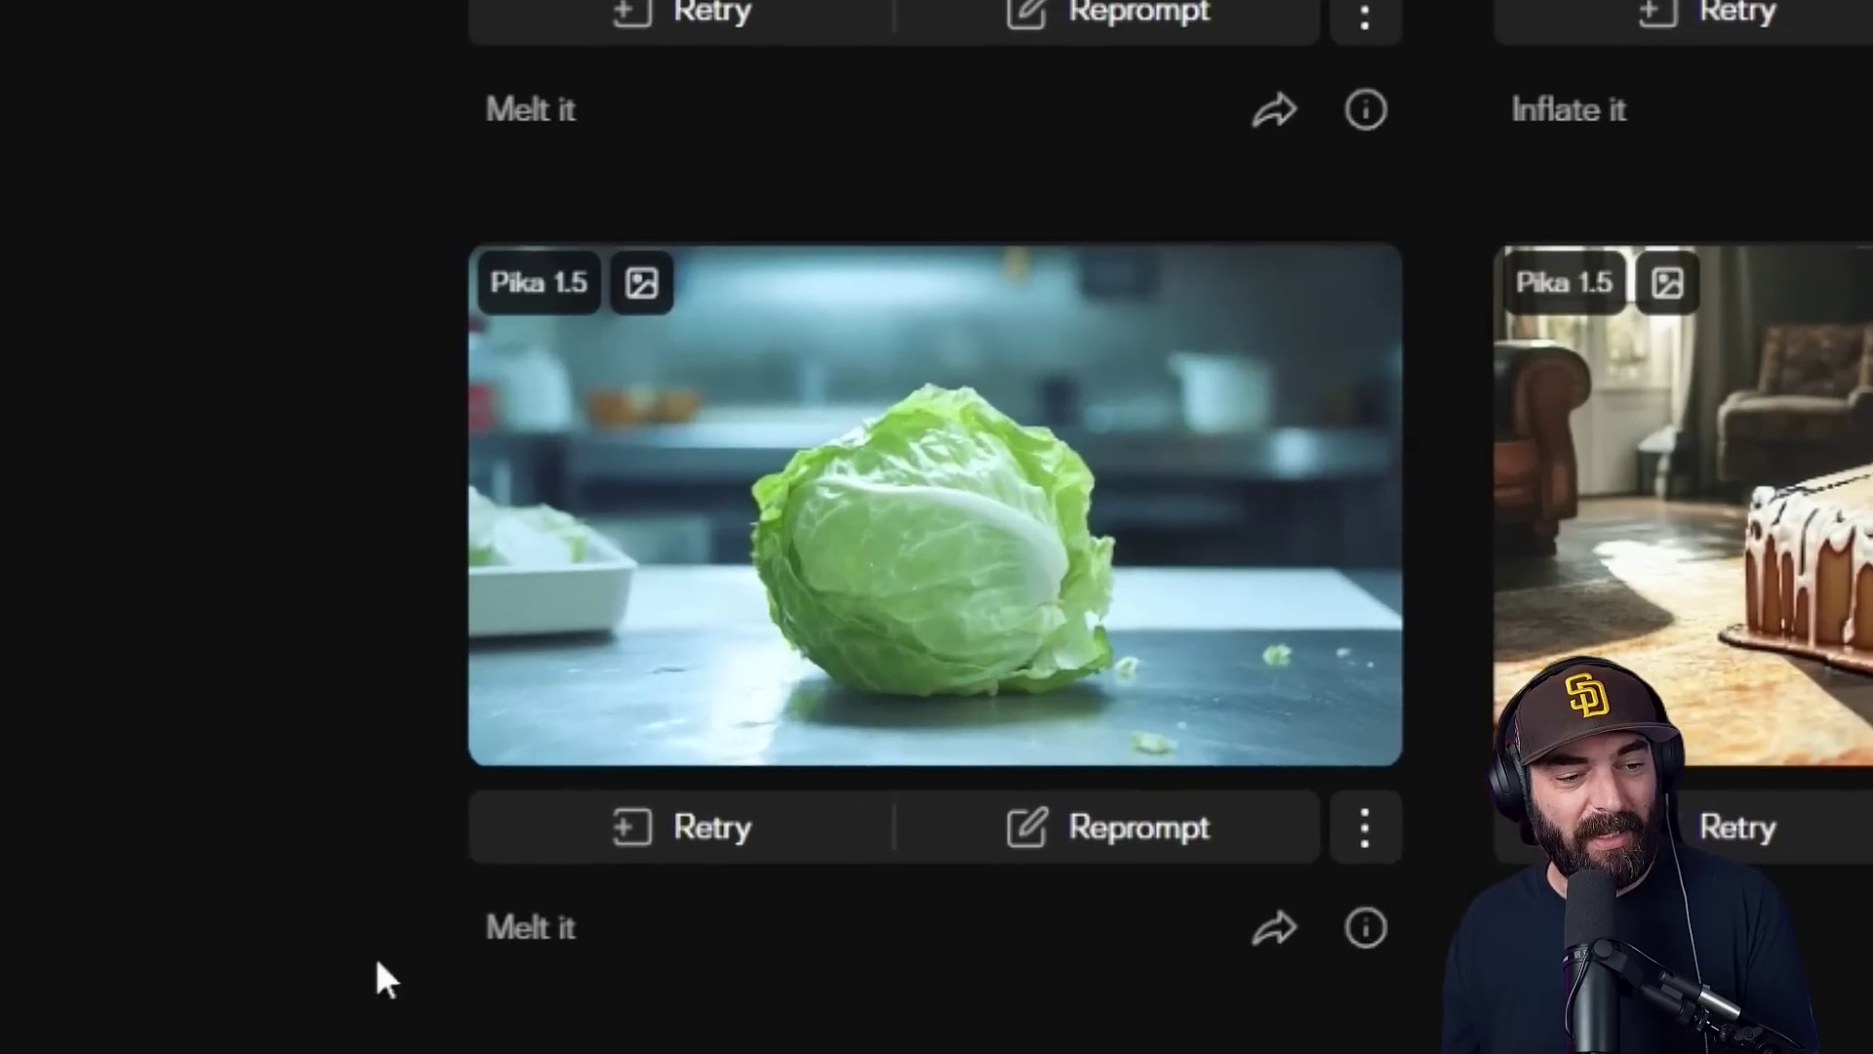
pyautogui.moveTo(223, 570)
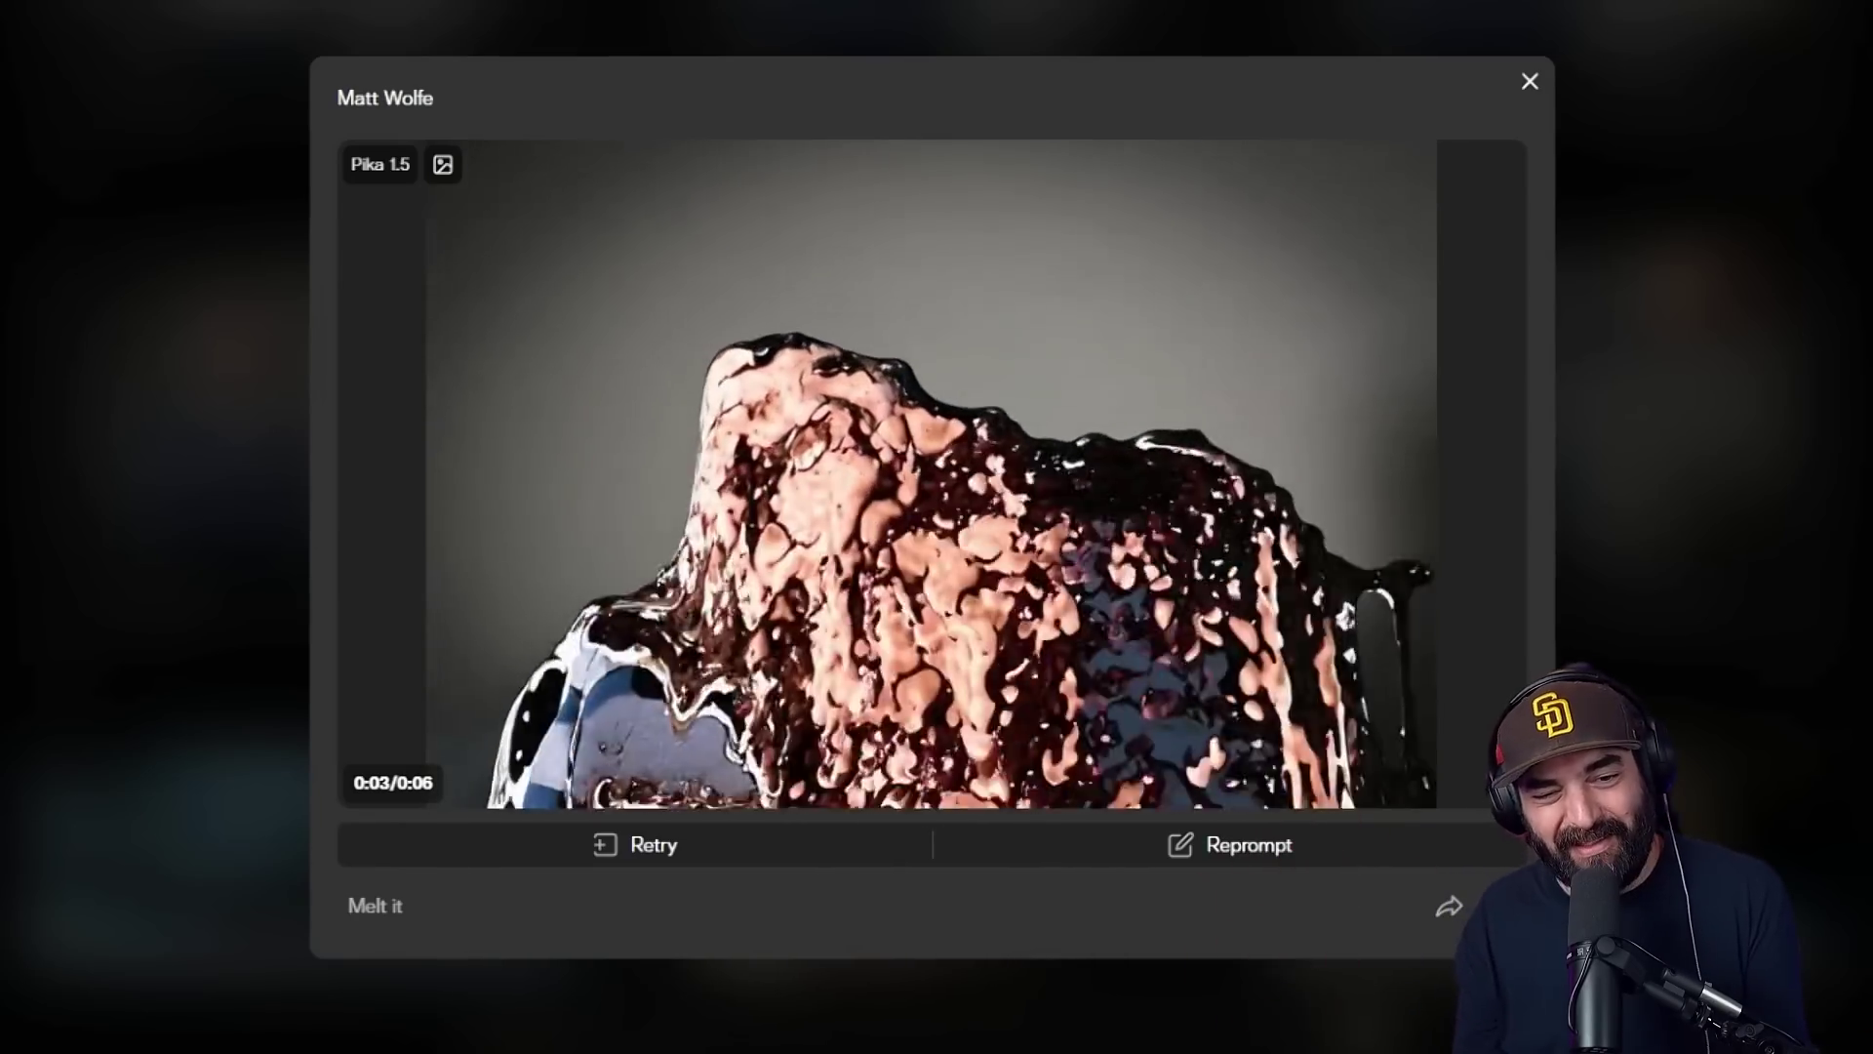
pyautogui.click(1530, 81)
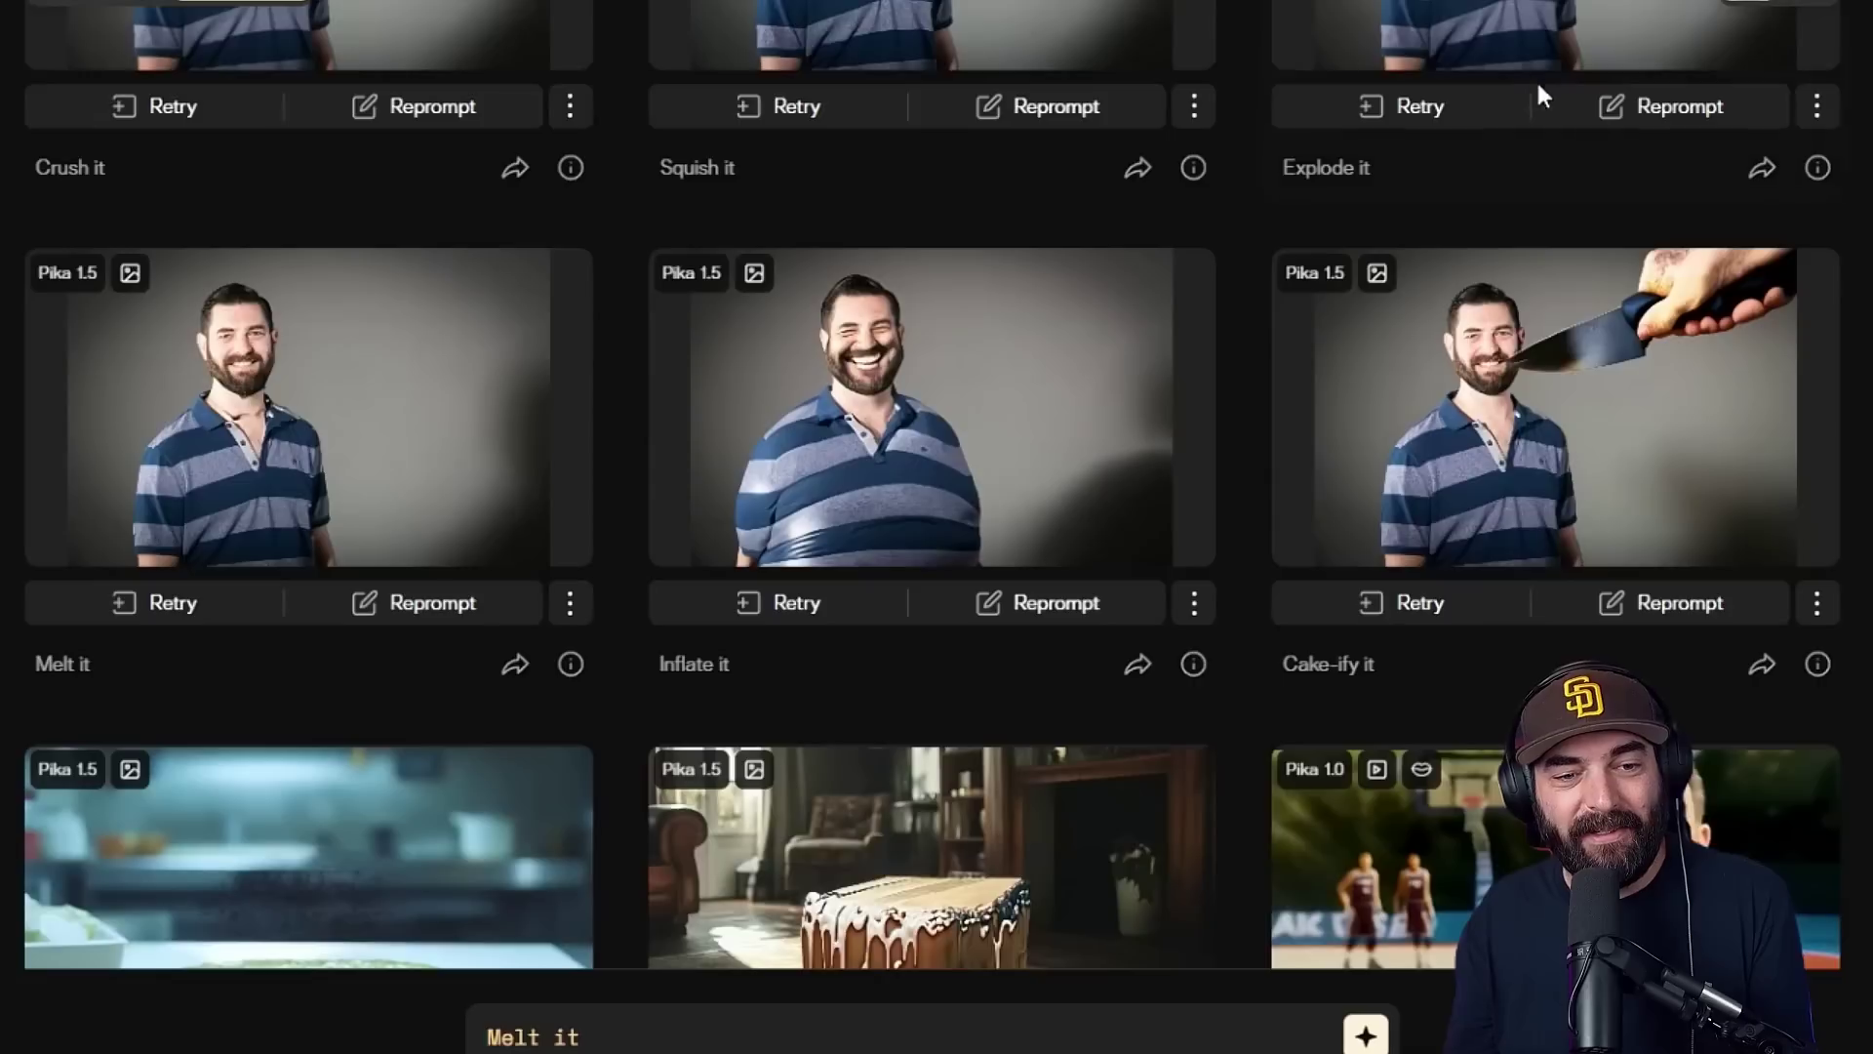
pyautogui.click(1538, 84)
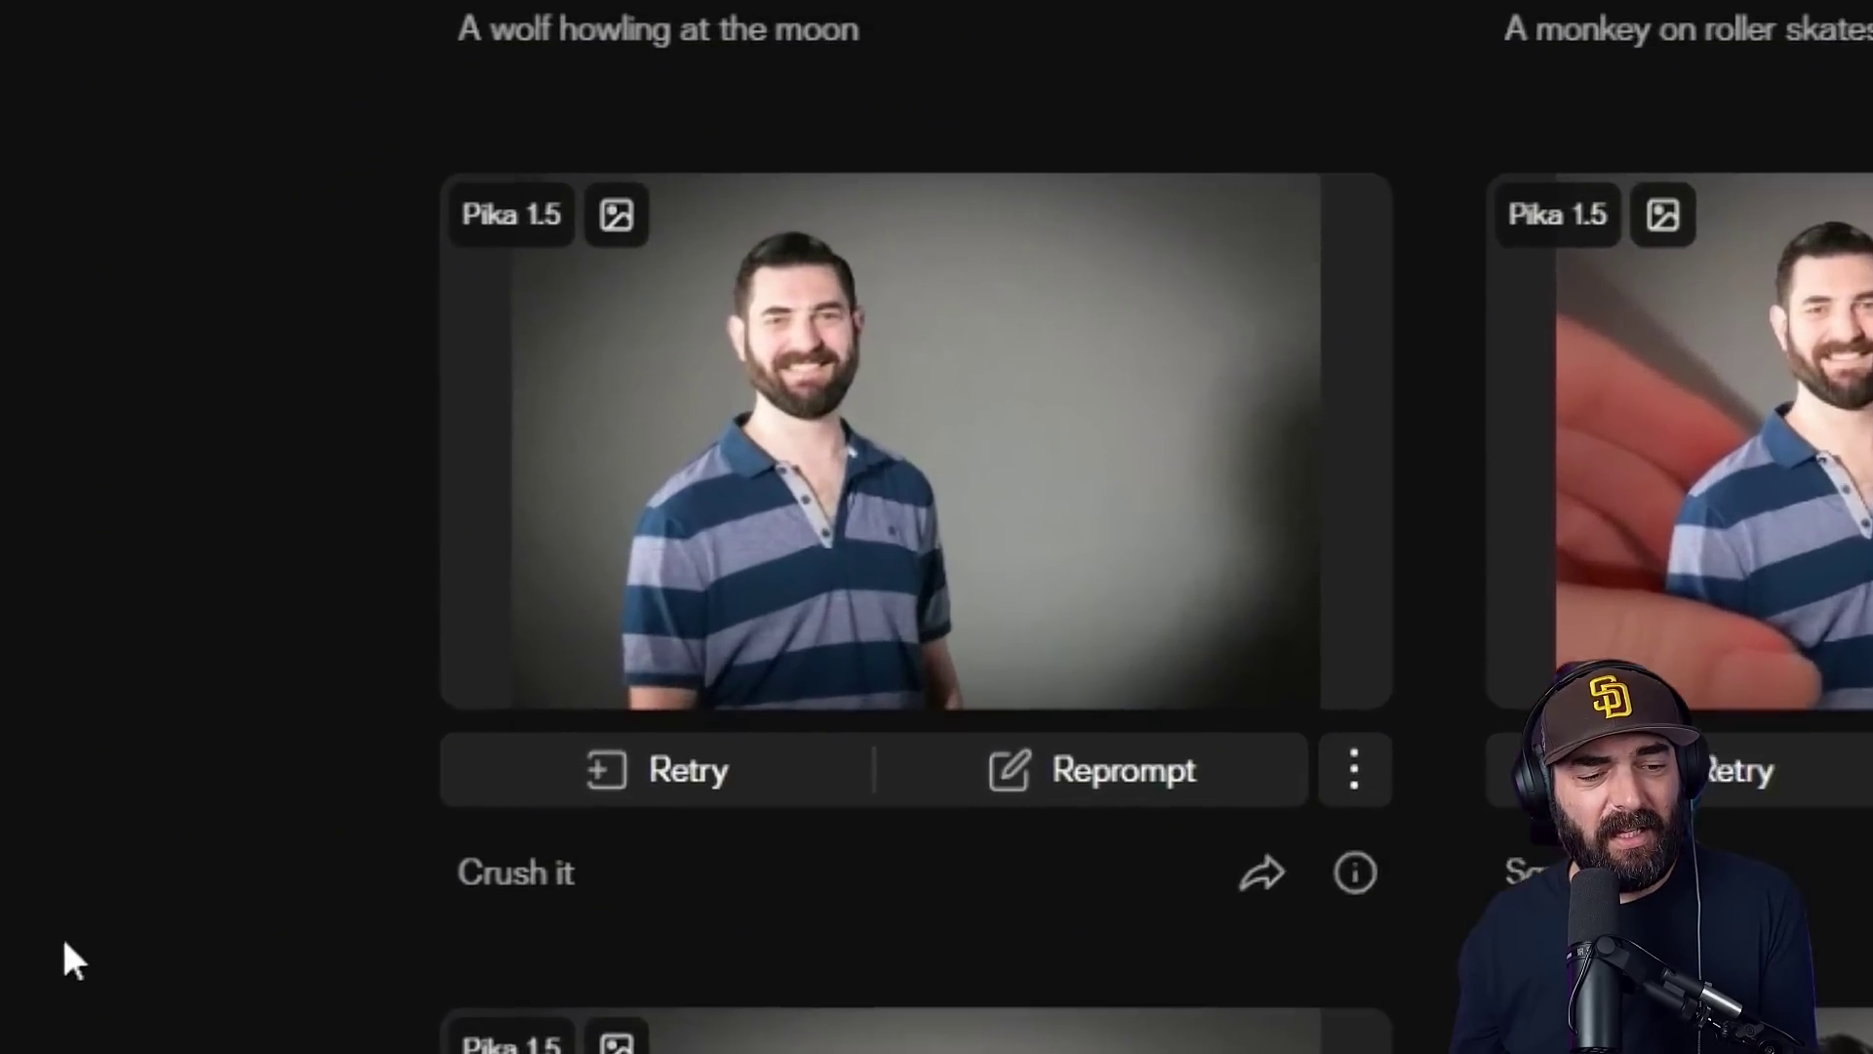
pyautogui.click(453, 586)
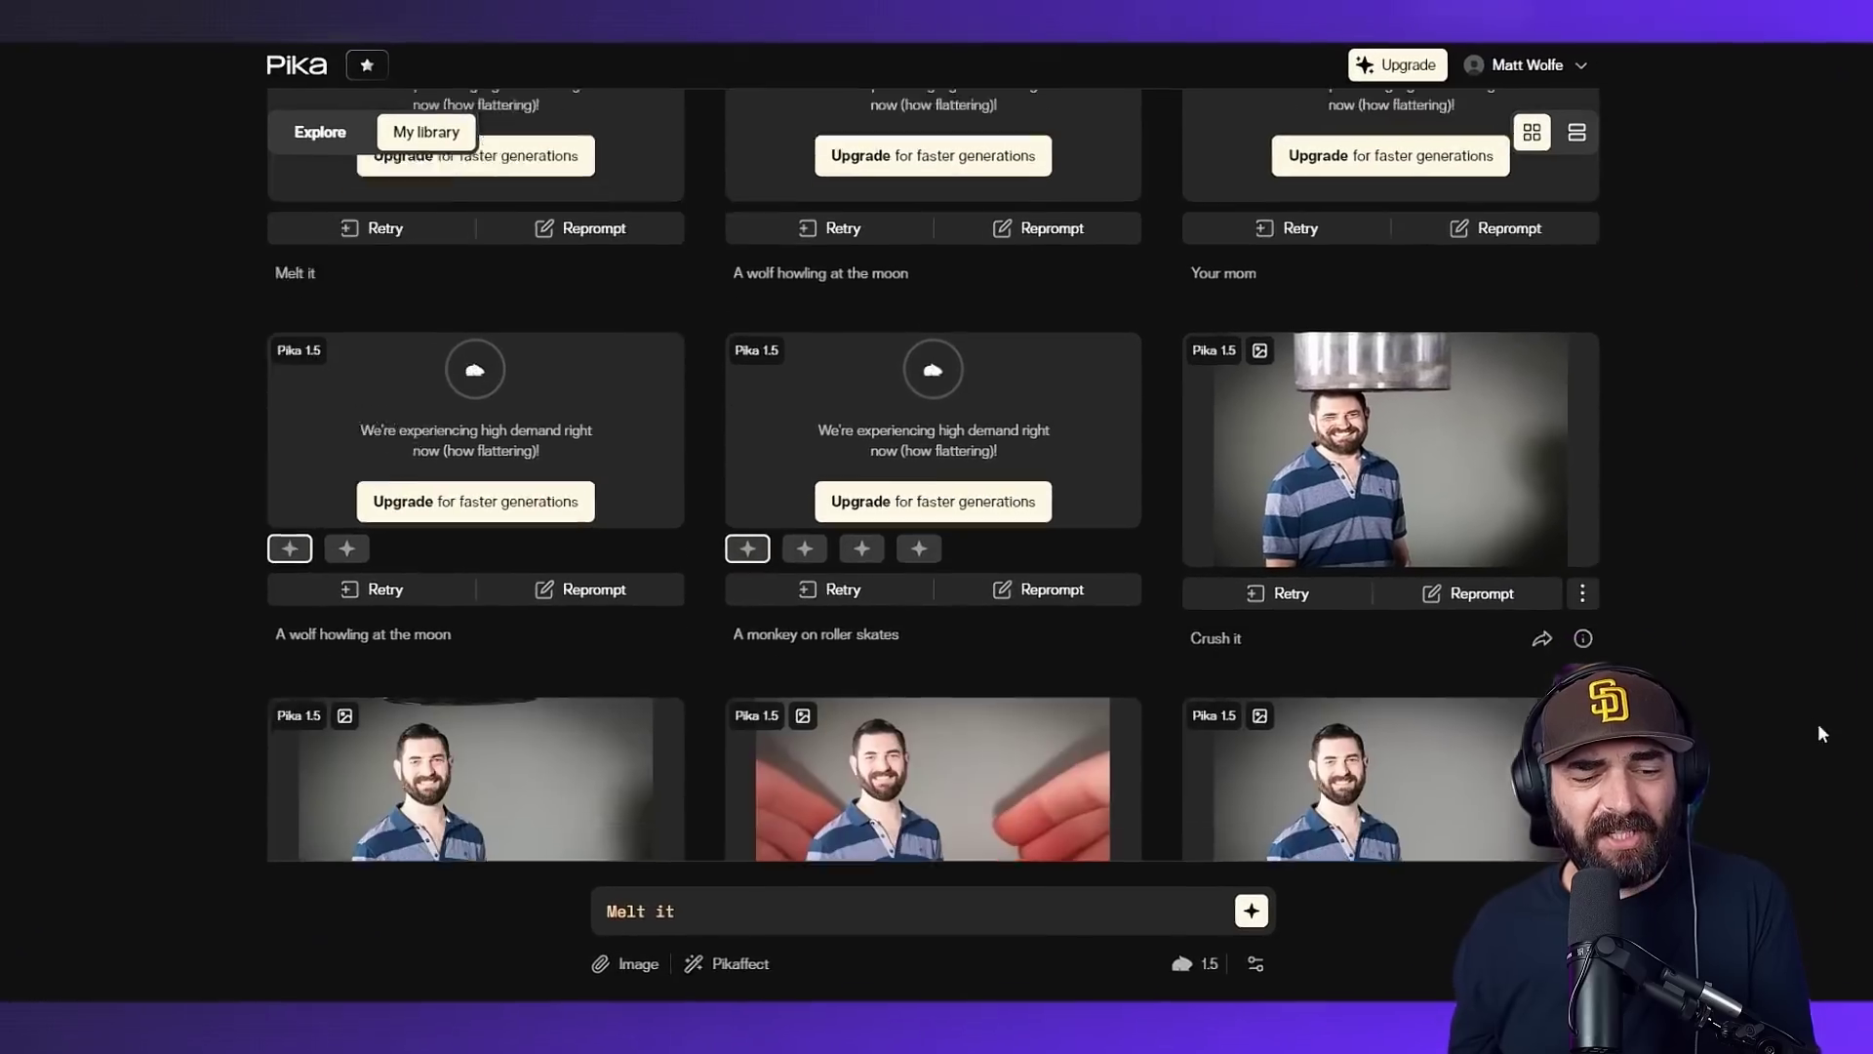
# - Check the individual attempts of "A monkey on roller skates" and "A wolf howling at the moon", and preview the Explode it portrait clip
pyautogui.scroll(-3, 1785, 827)
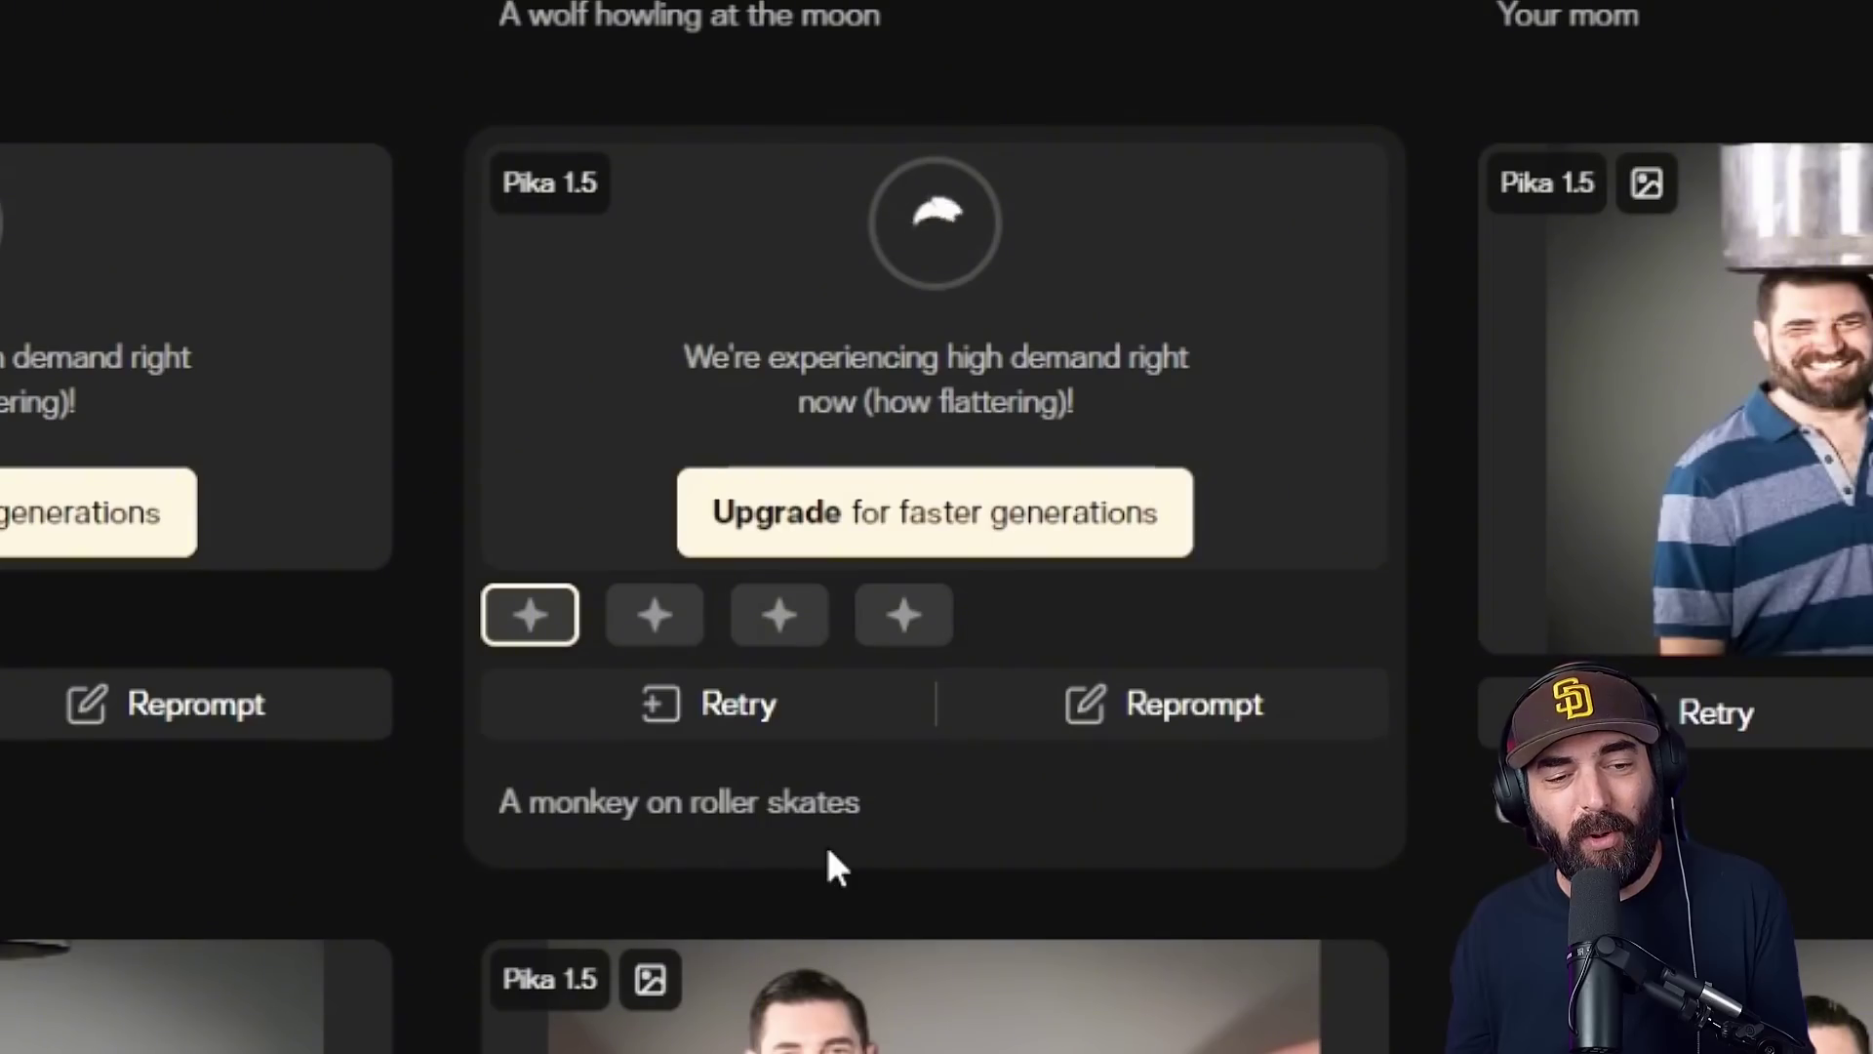
pyautogui.click(915, 614)
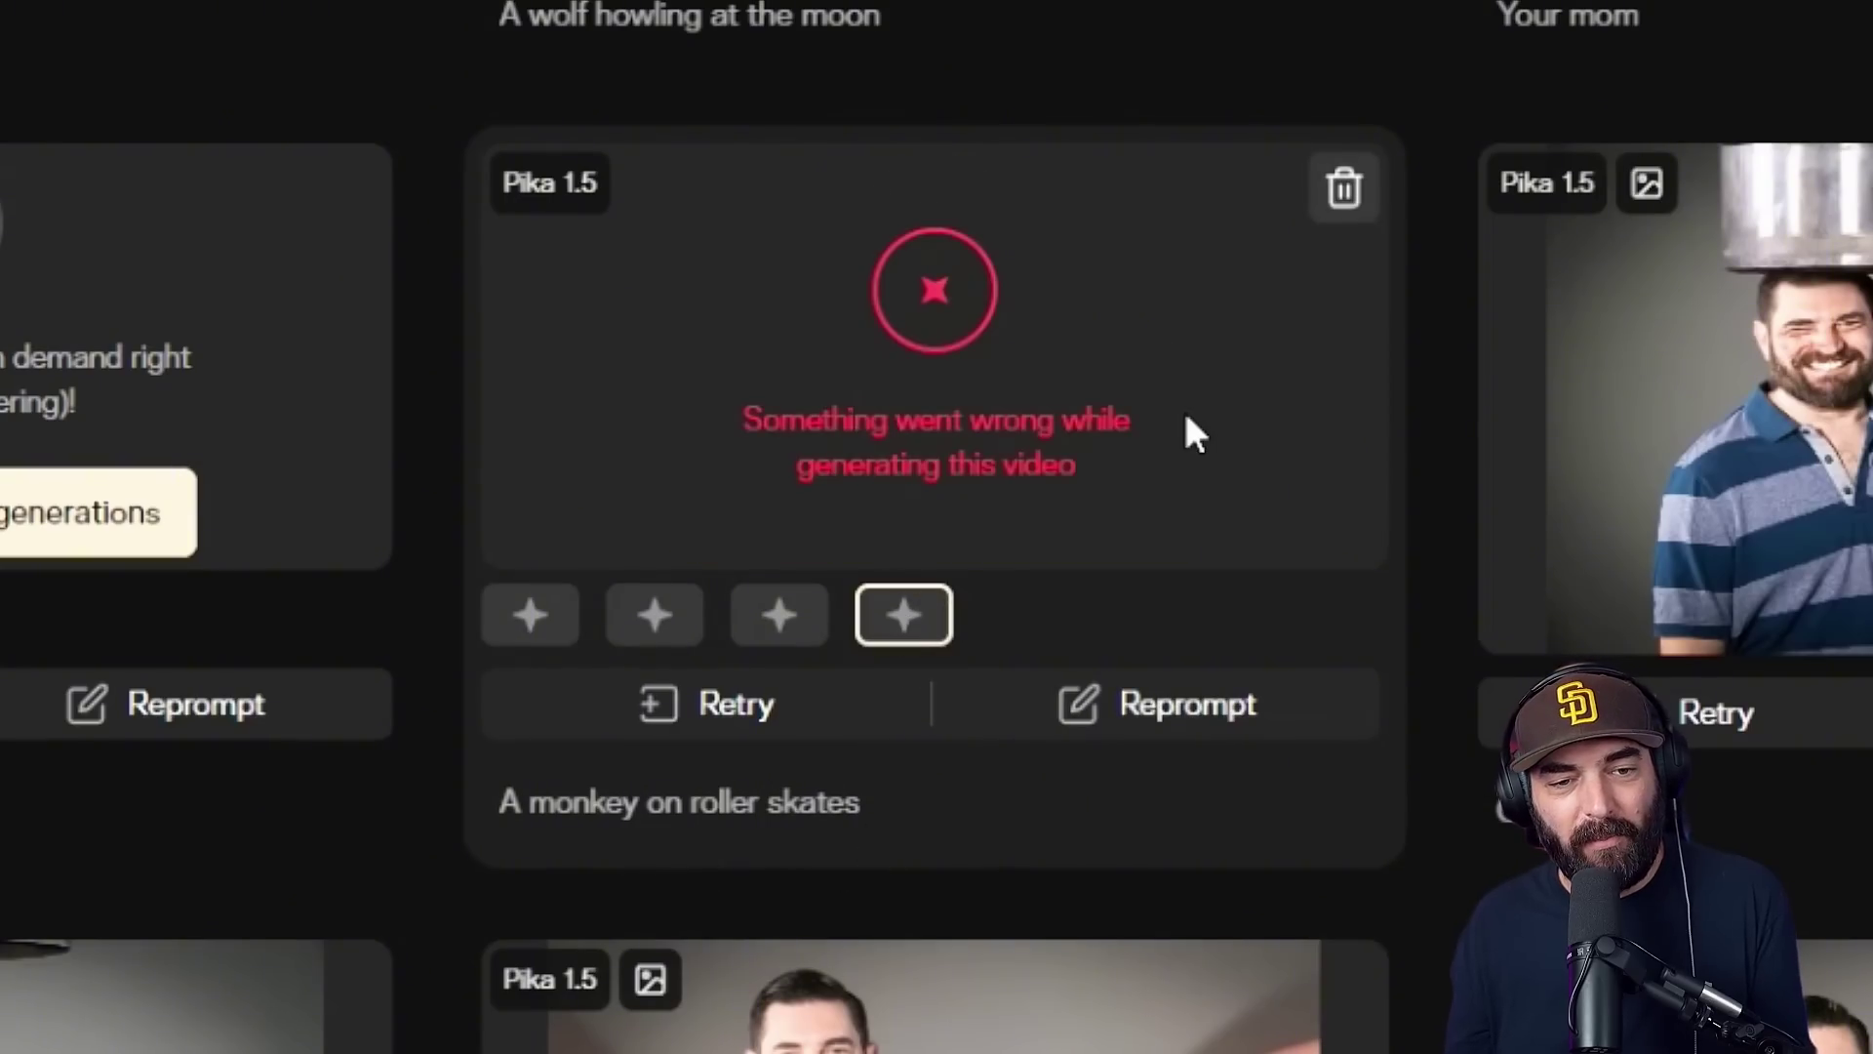
pyautogui.click(780, 617)
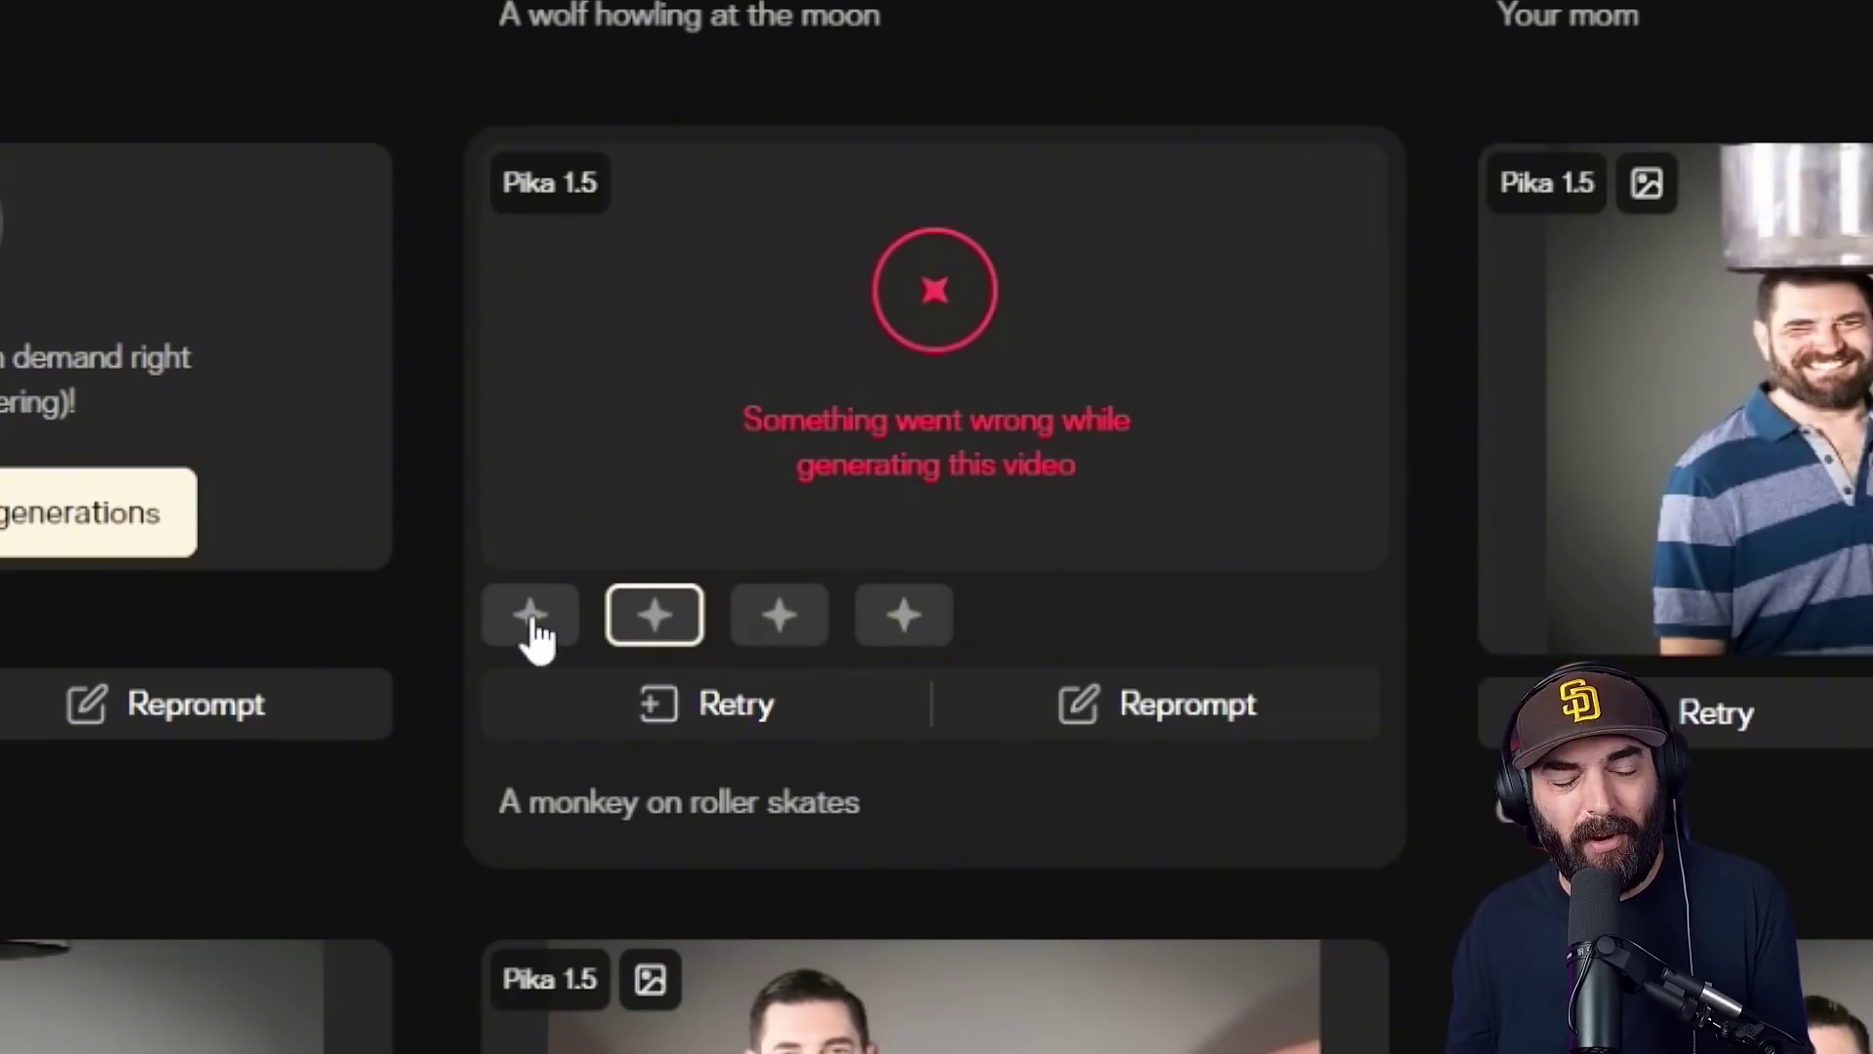
pyautogui.click(533, 622)
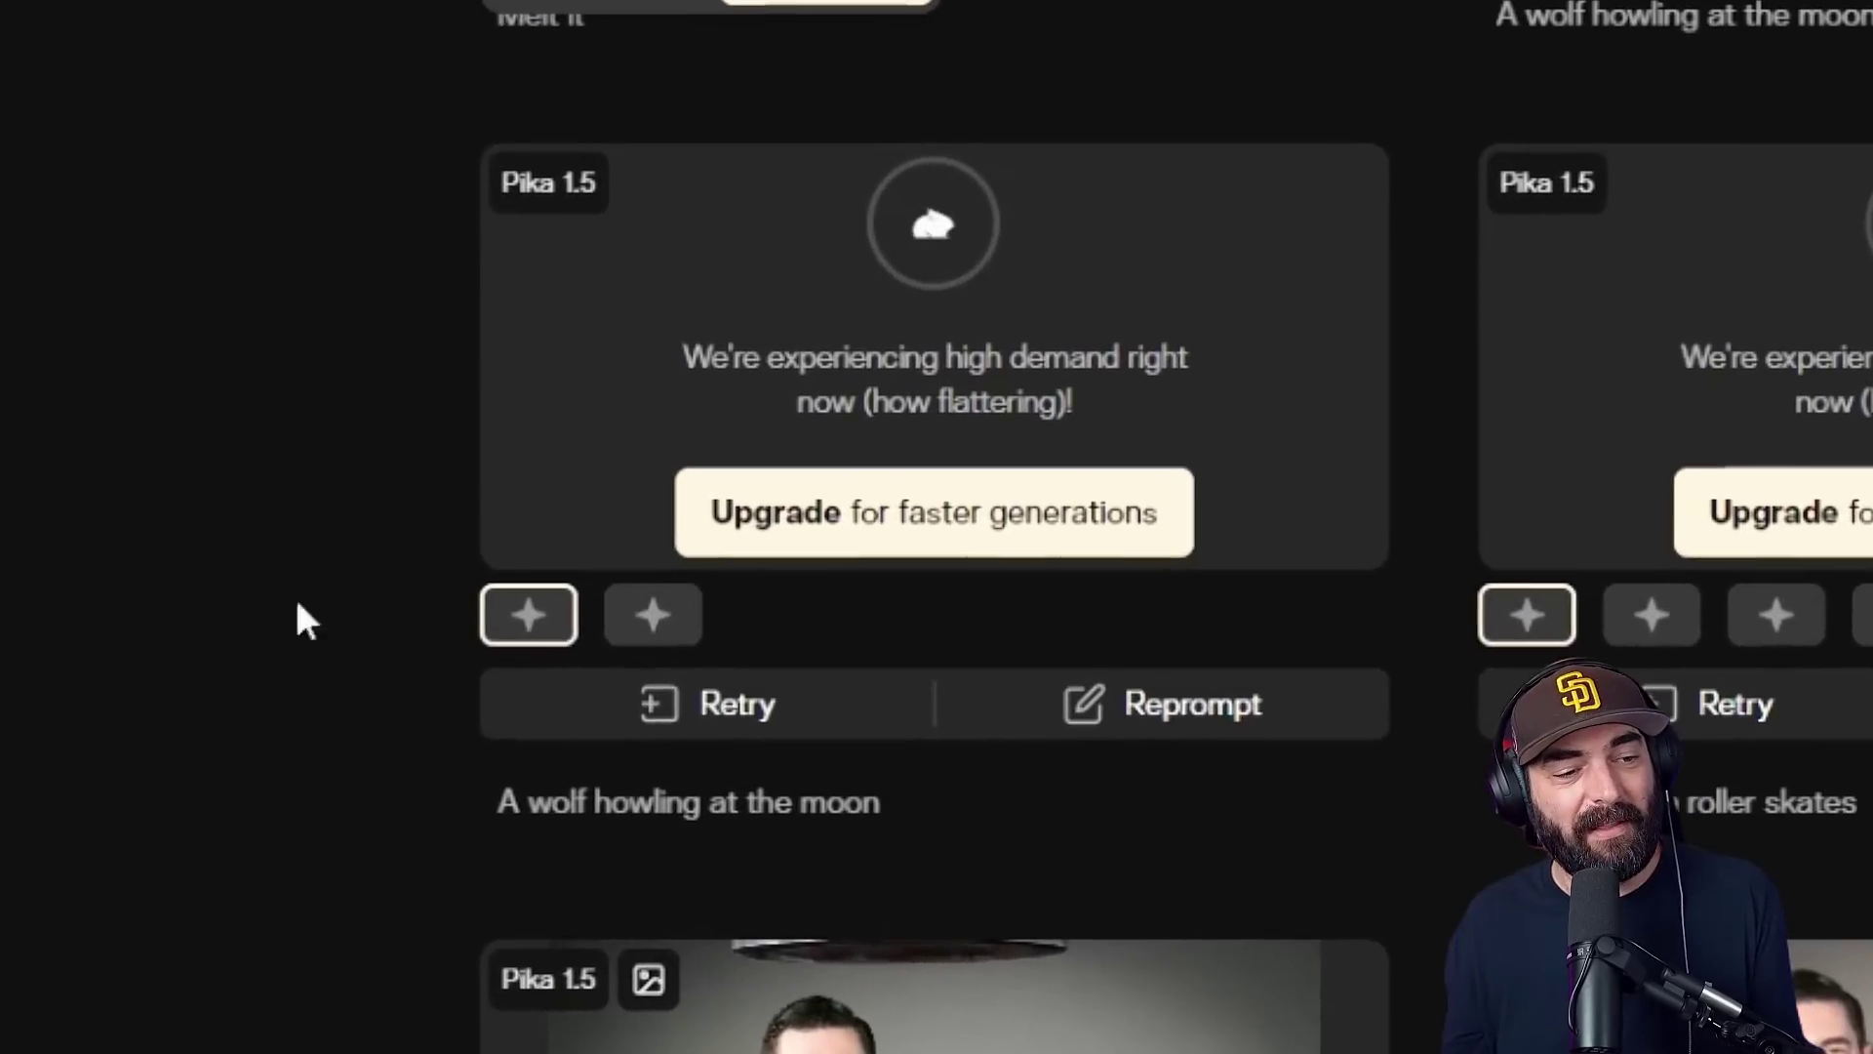
pyautogui.click(288, 425)
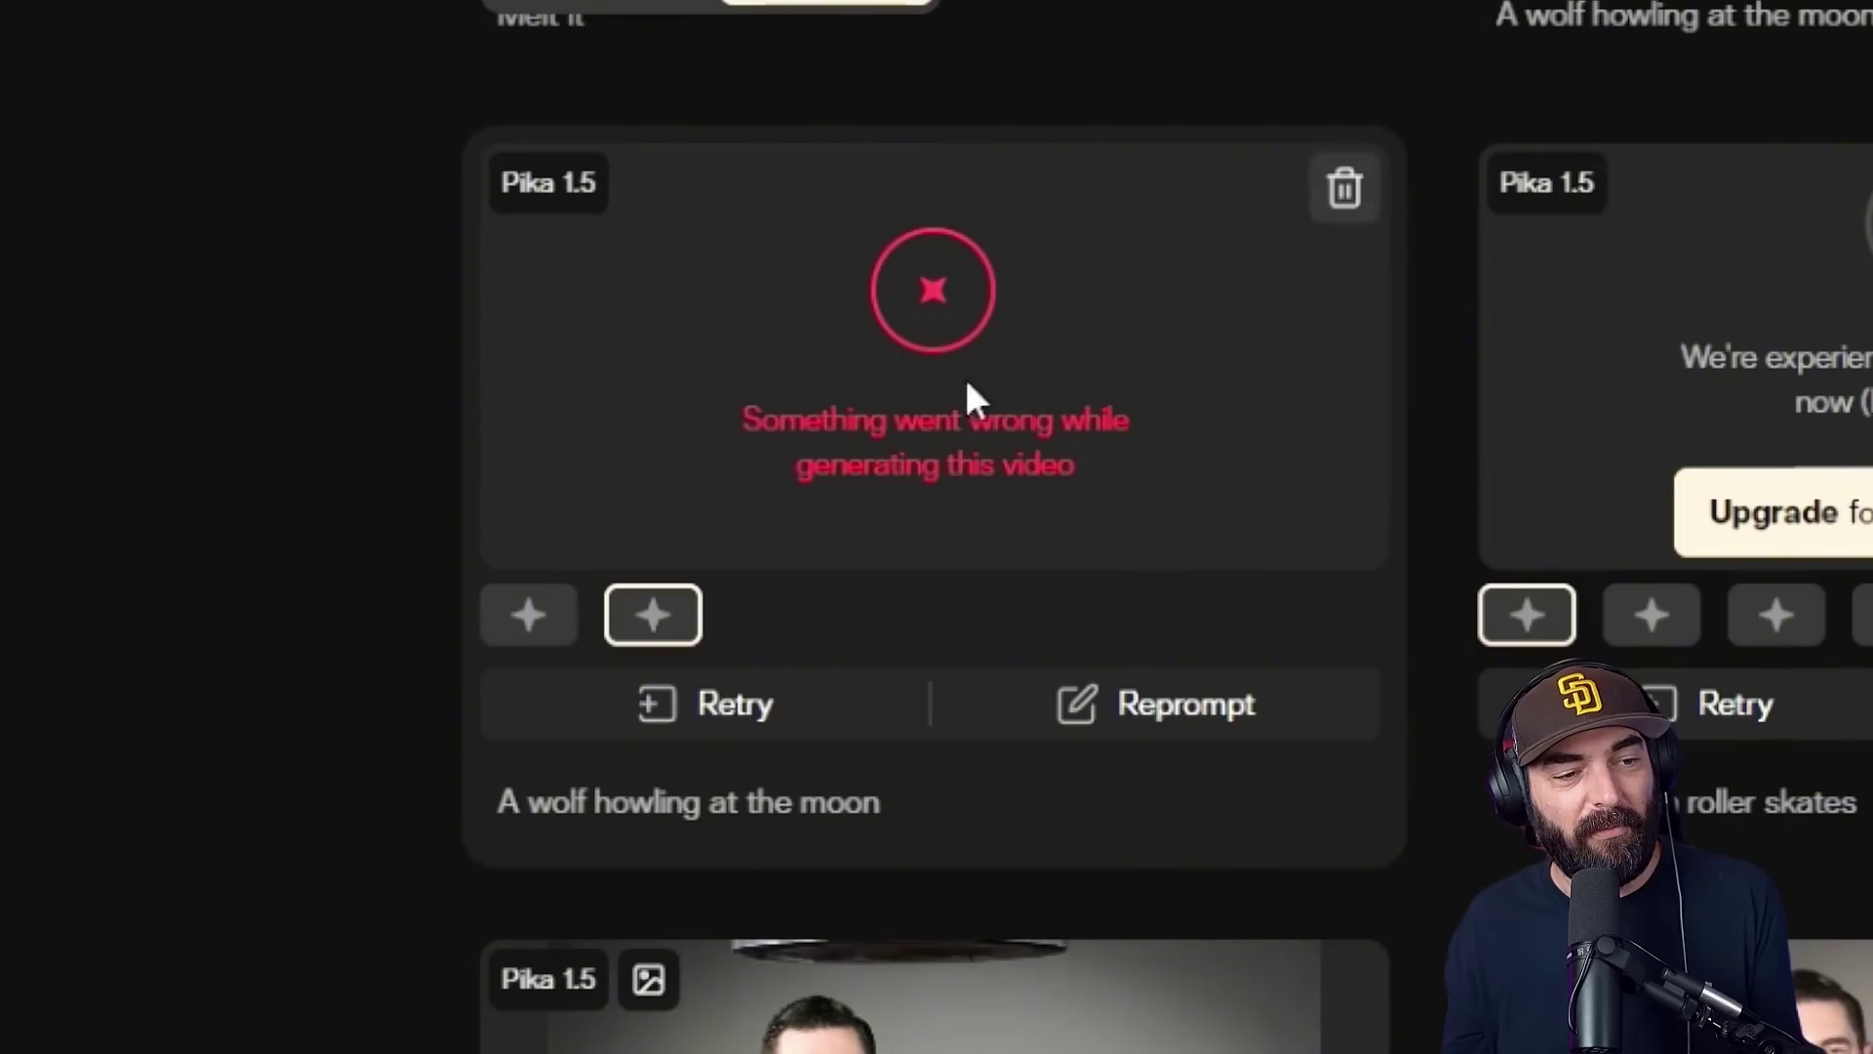
pyautogui.click(528, 615)
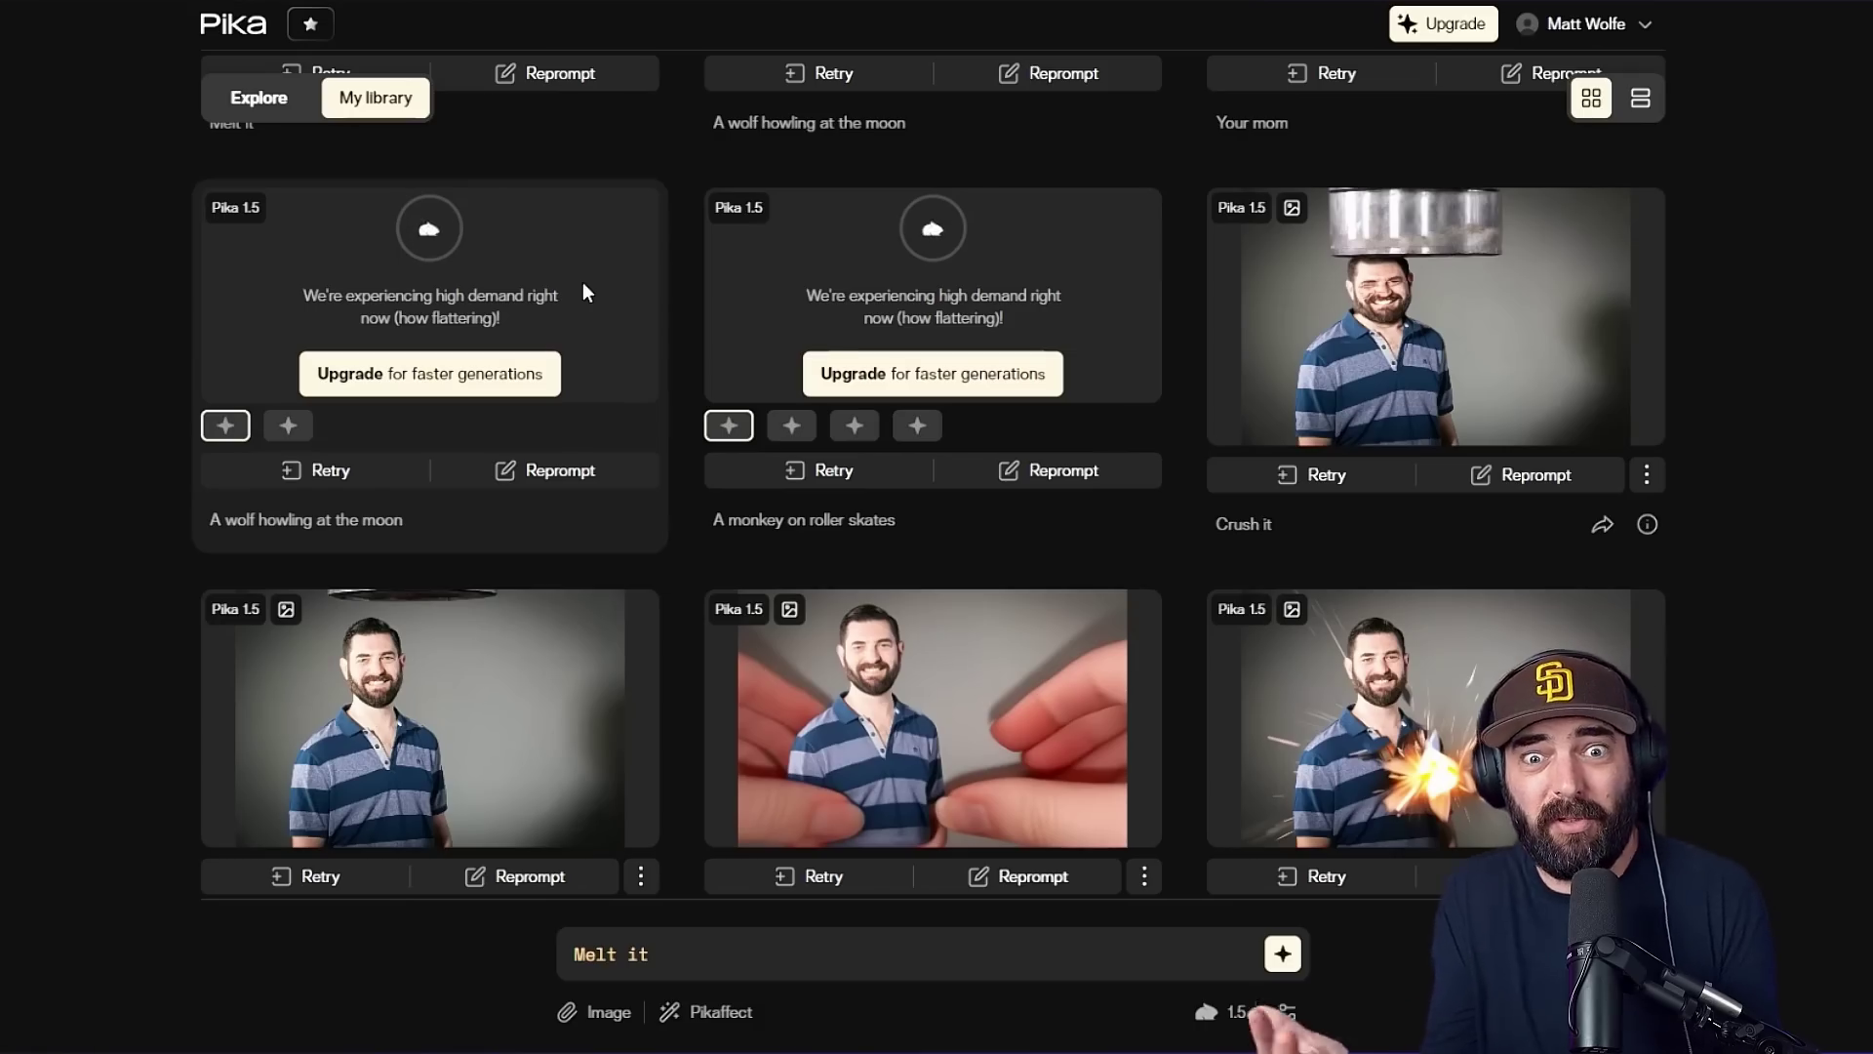
pyautogui.scroll(5, 582, 283)
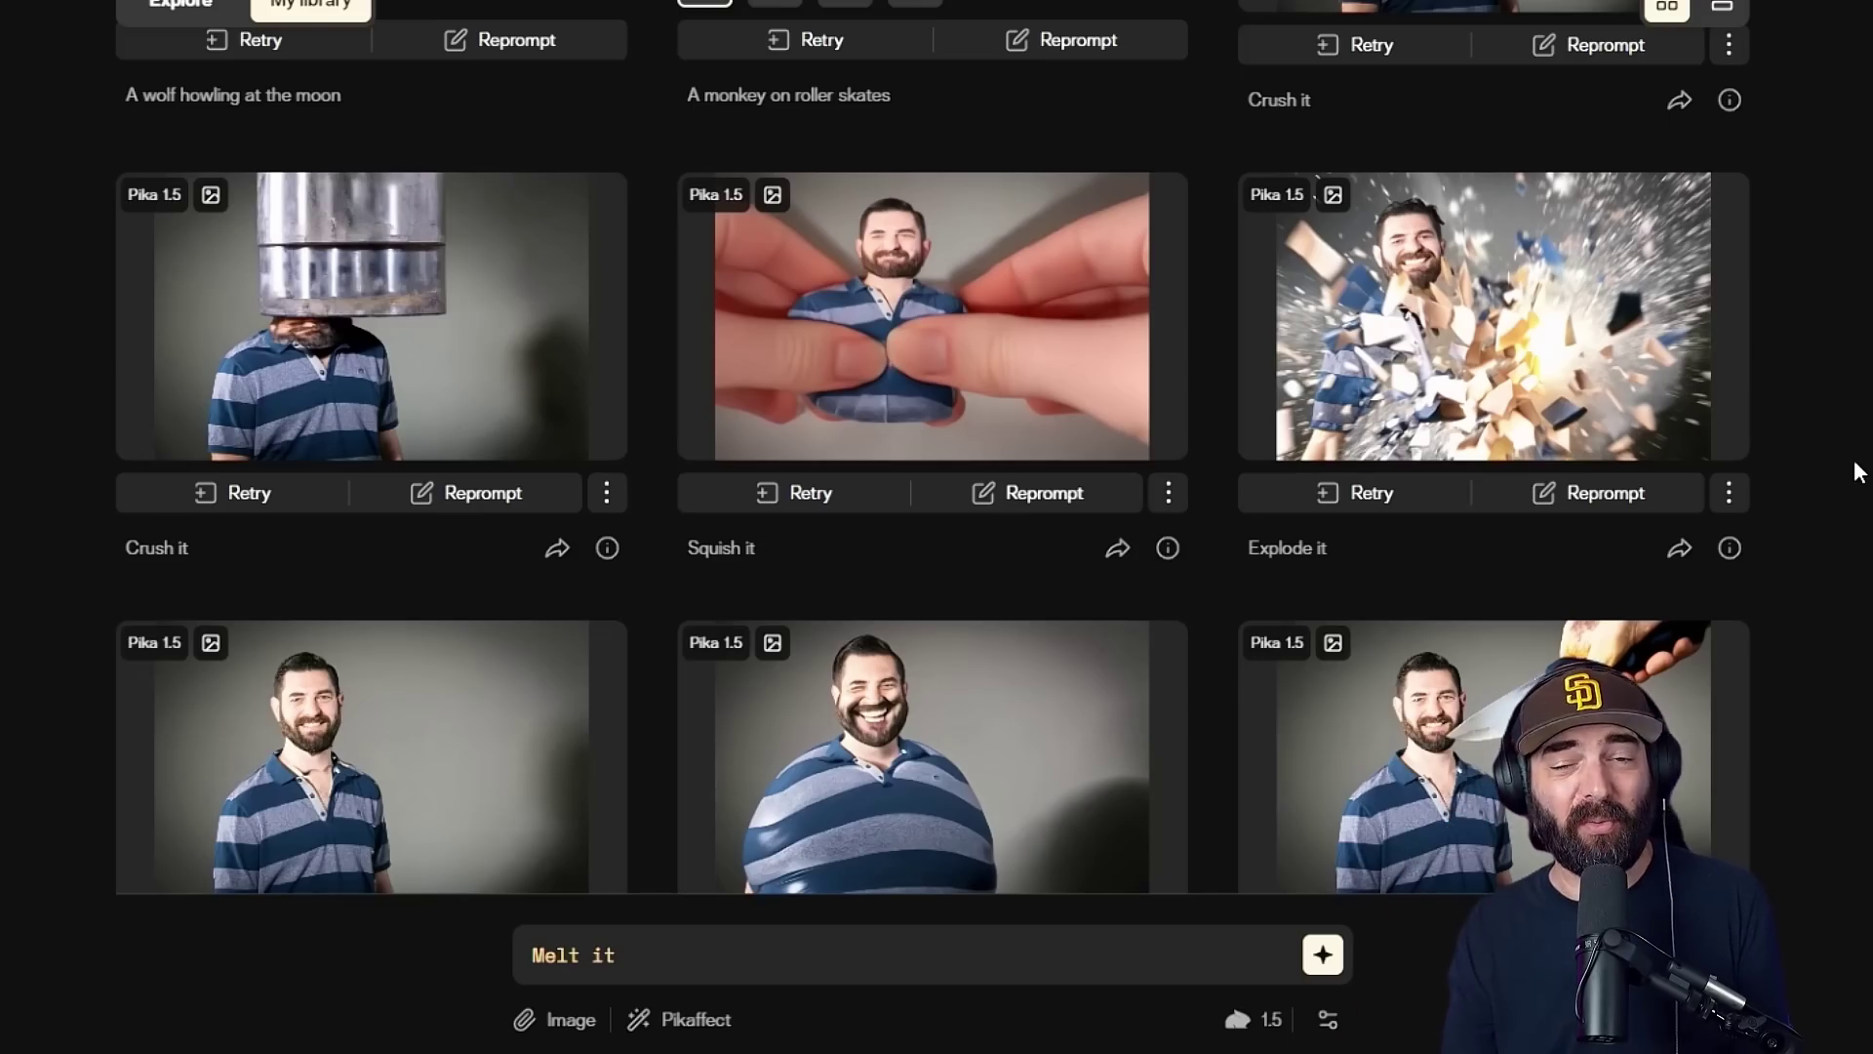
pyautogui.moveTo(1475, 304)
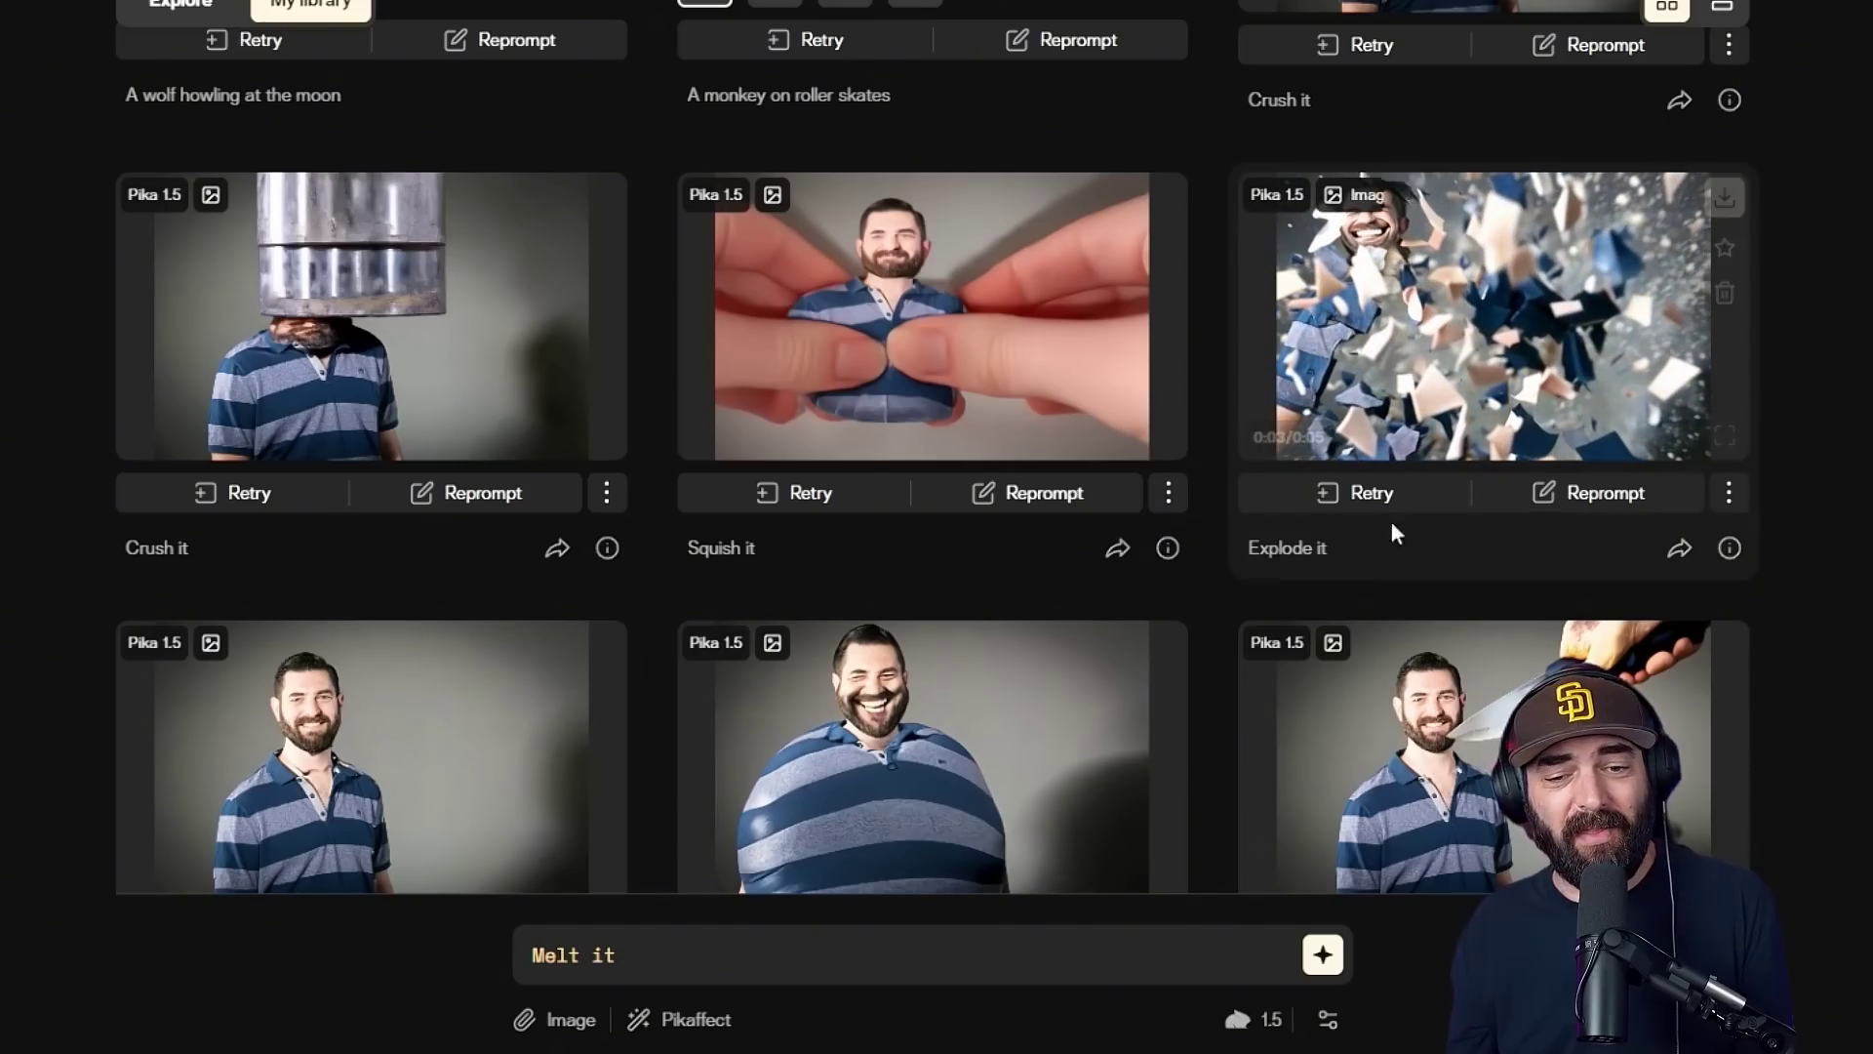
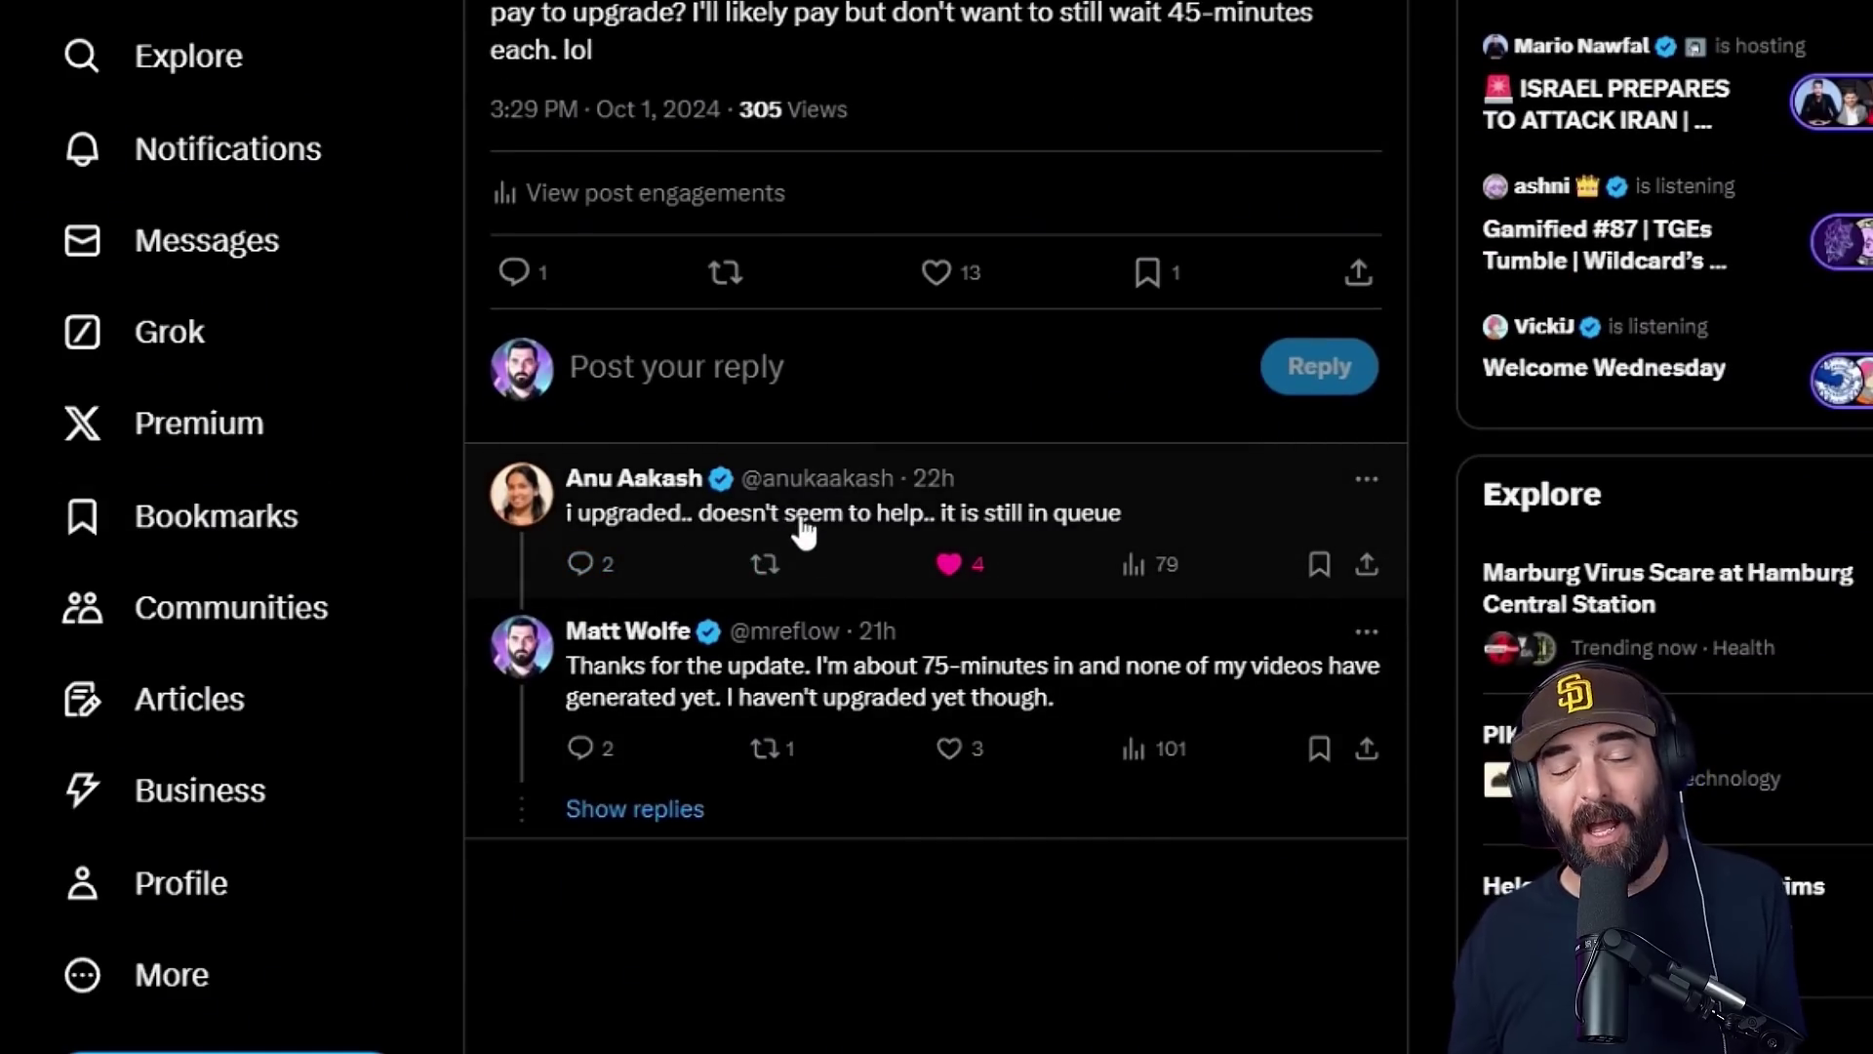
# - Switch to the X post about upgrading and wait times, show its hidden replies and read them
pyautogui.click(644, 808)
pyautogui.scroll(-3, 674, 899)
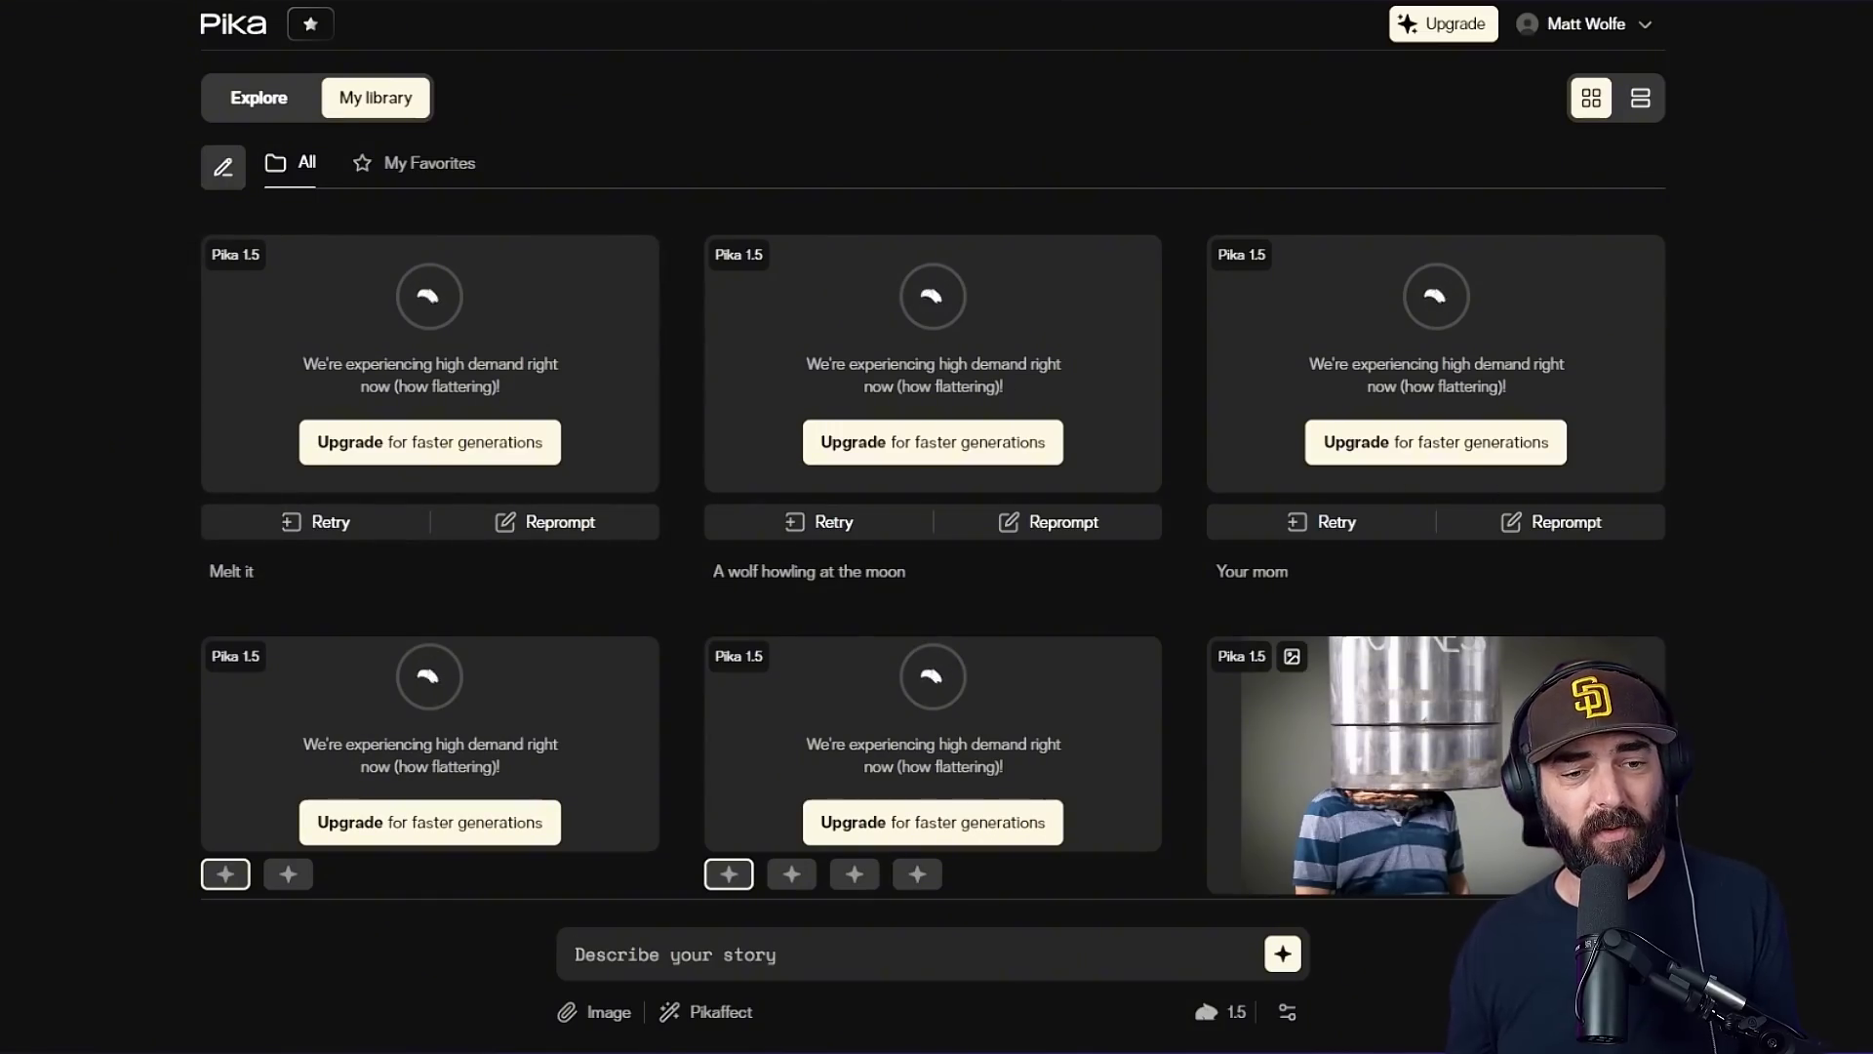
# - Open Pika's upgrade plans, show the monthly prices and examine the Pro plan's generation speed and model access
pyautogui.click(1451, 35)
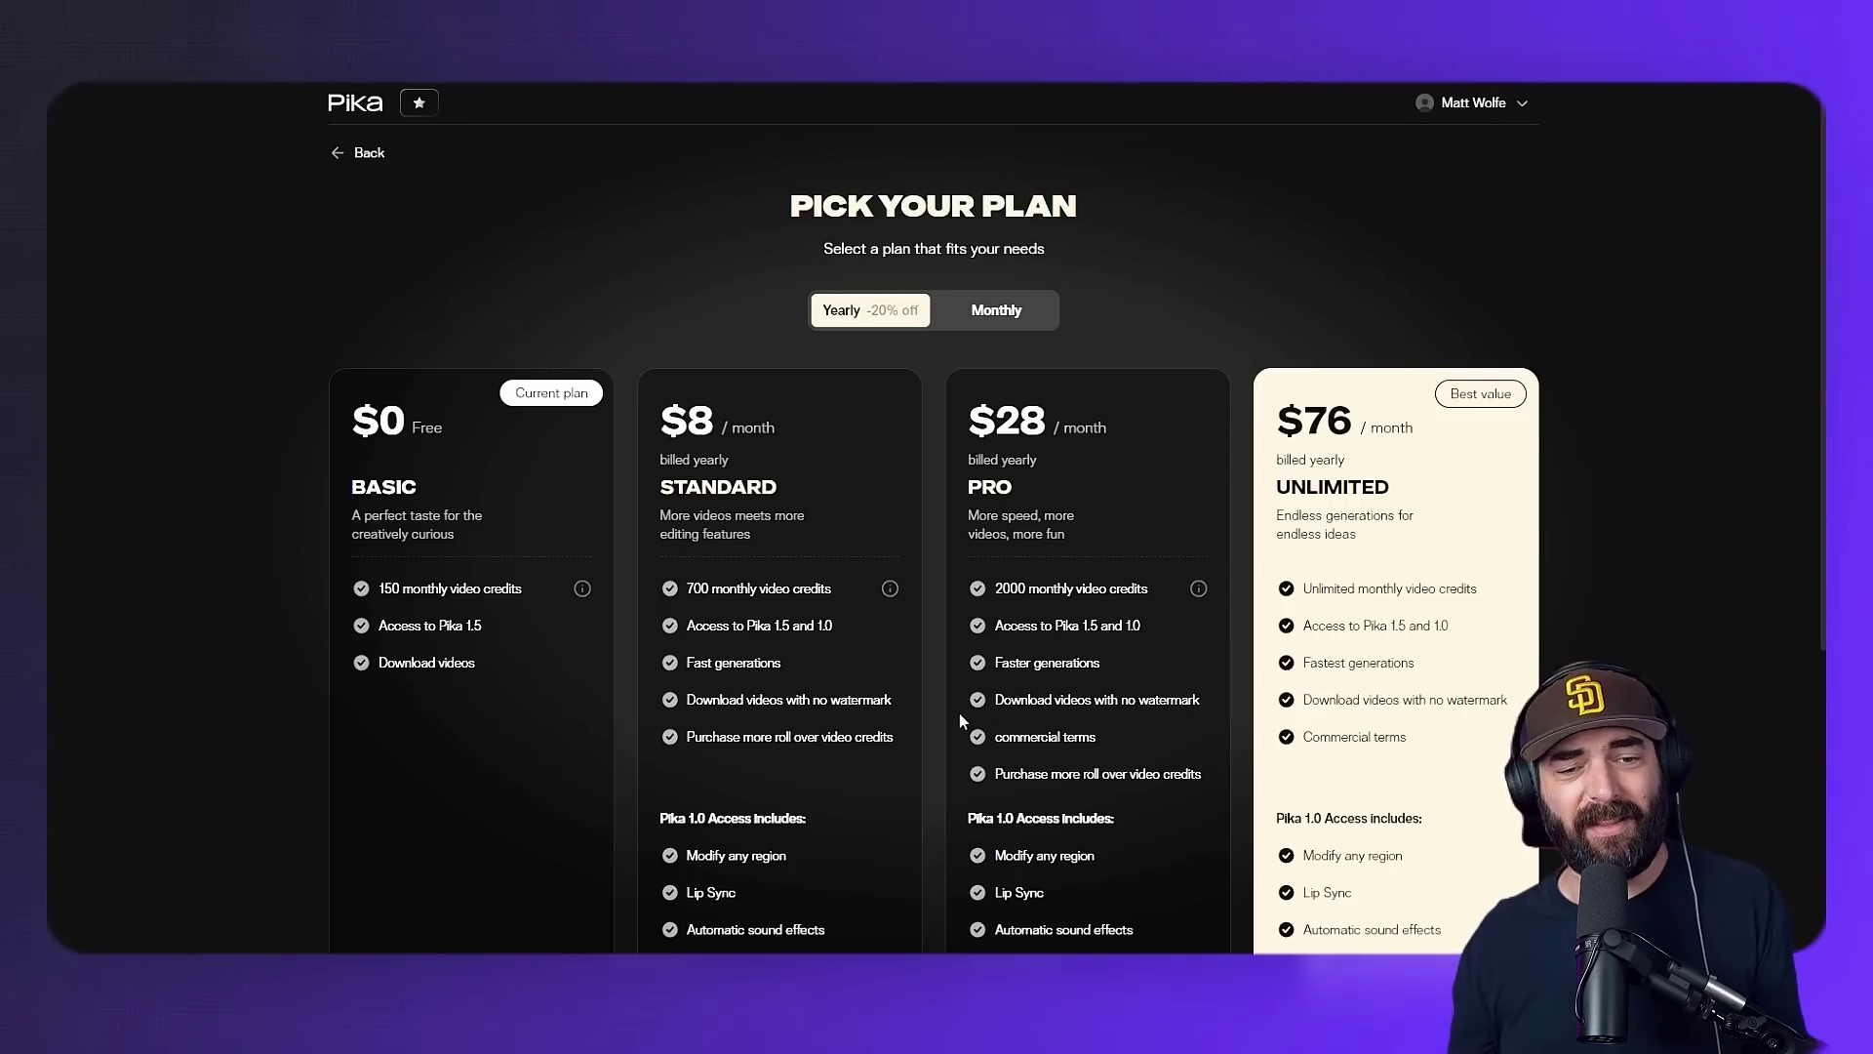
pyautogui.click(1000, 310)
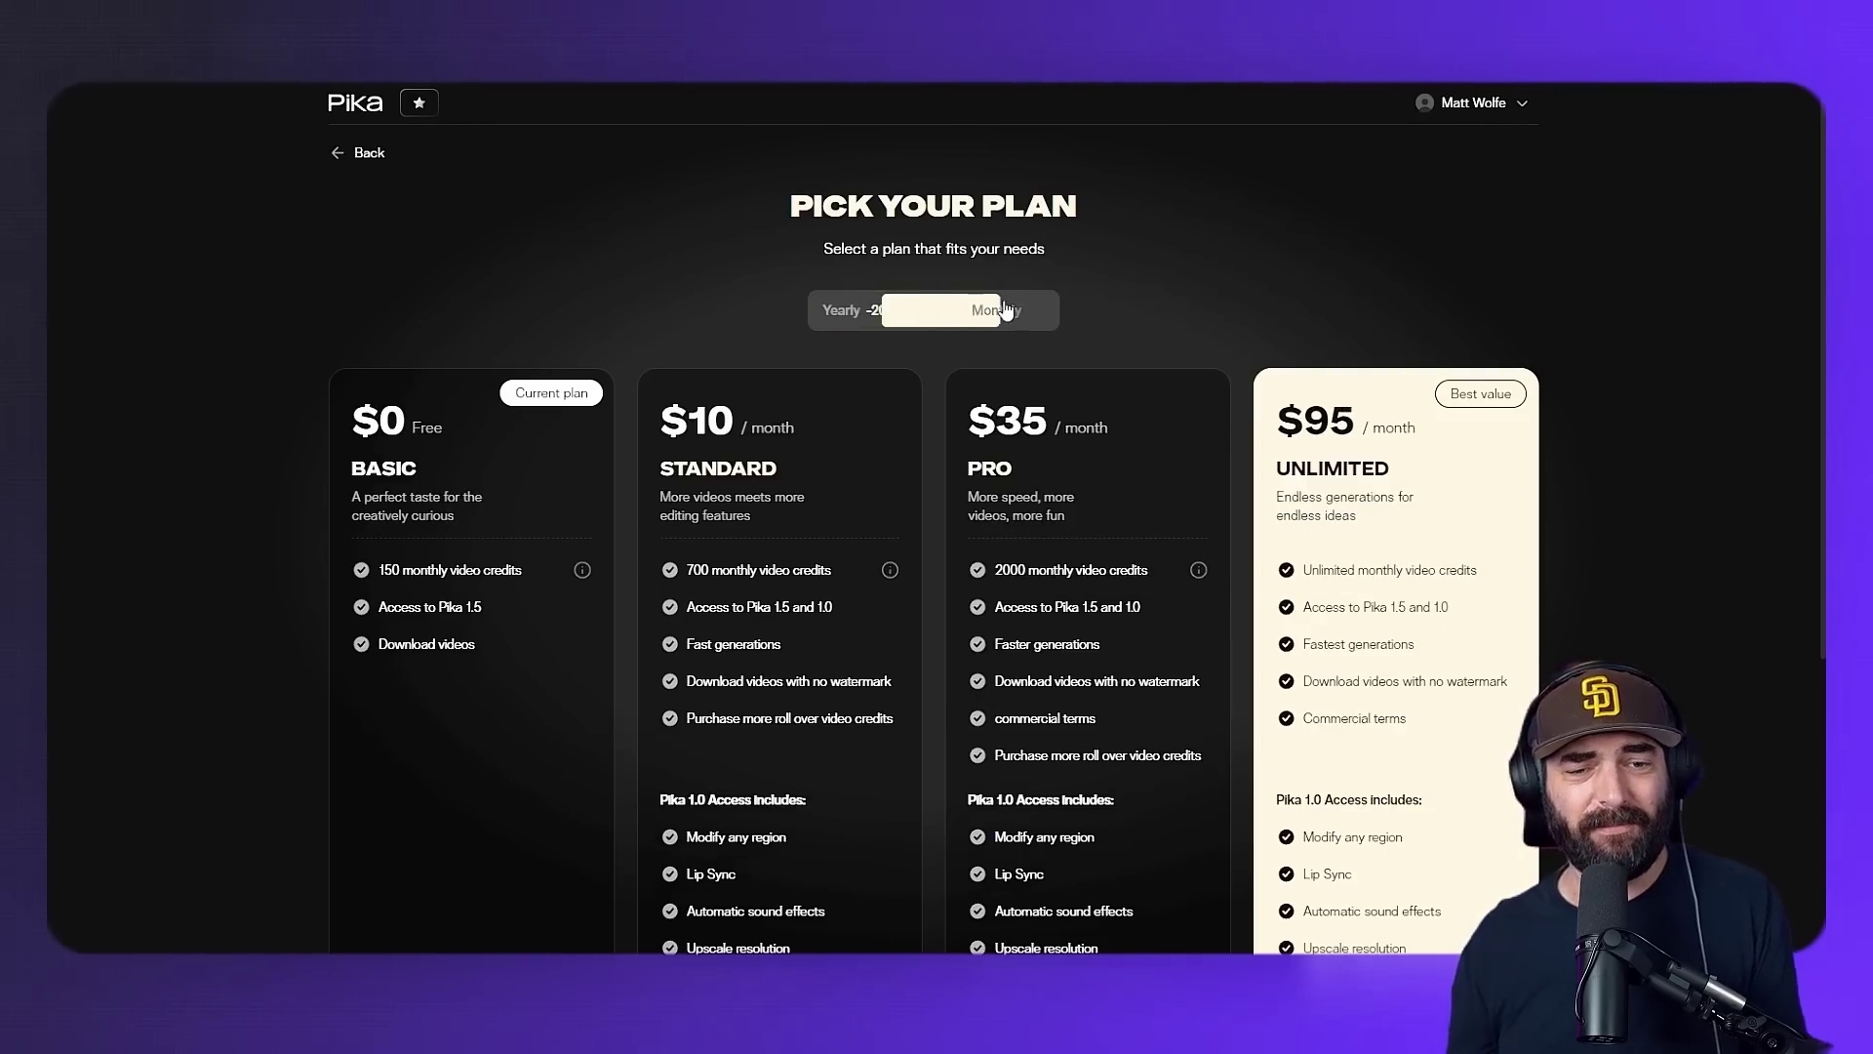
pyautogui.doubleClick(1073, 472)
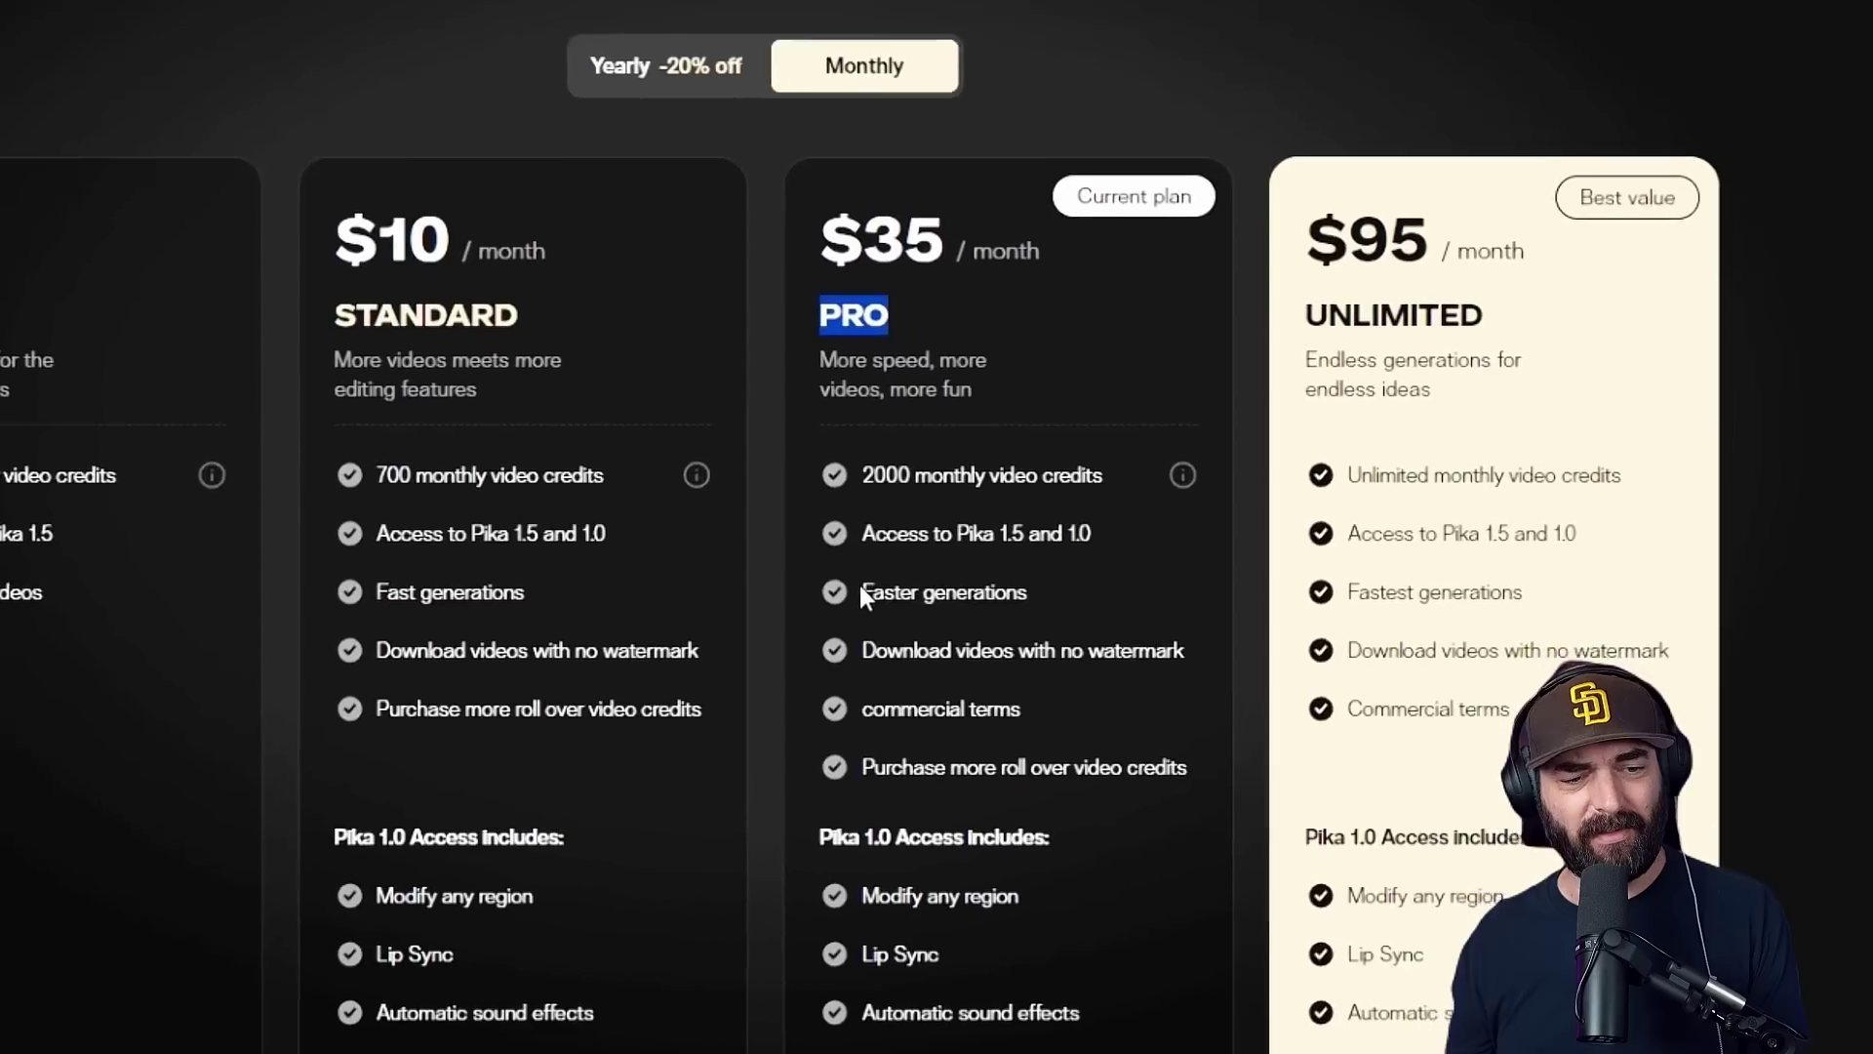
pyautogui.moveTo(1009, 648); pyautogui.dragTo(1273, 651)
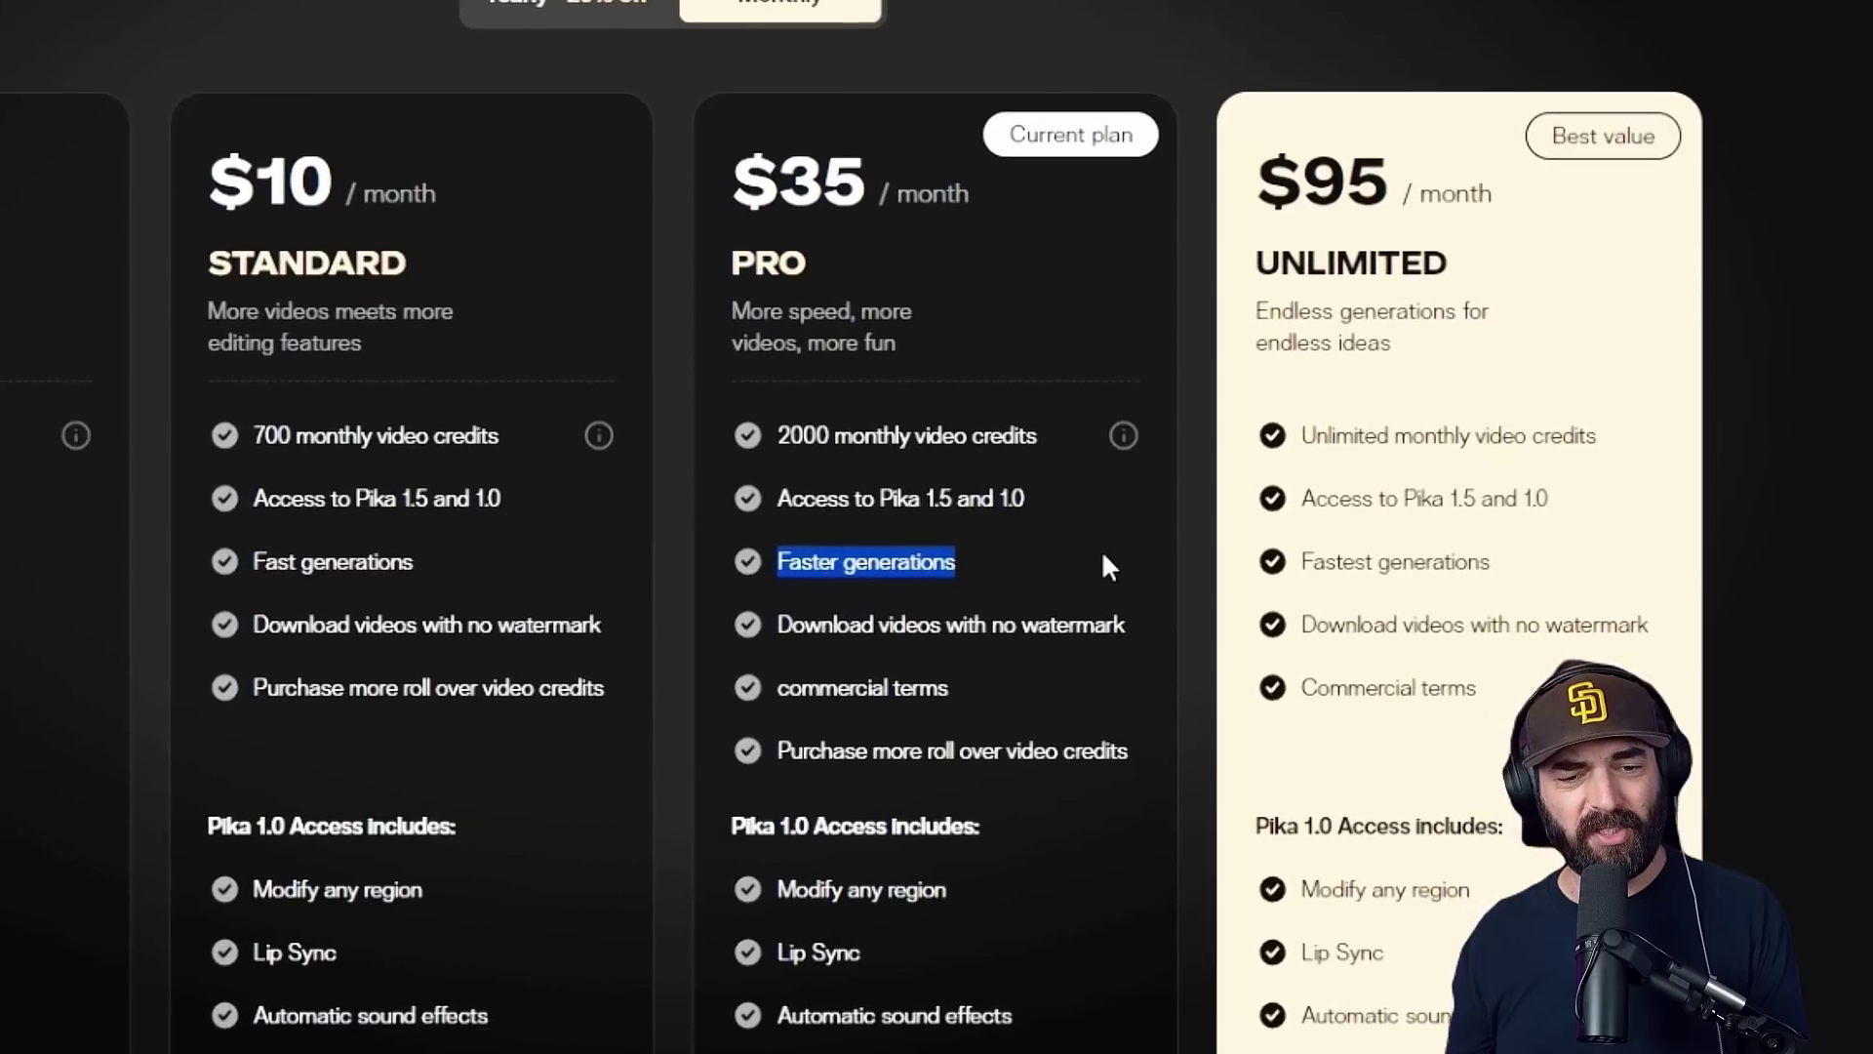
pyautogui.moveTo(1070, 500); pyautogui.dragTo(819, 503)
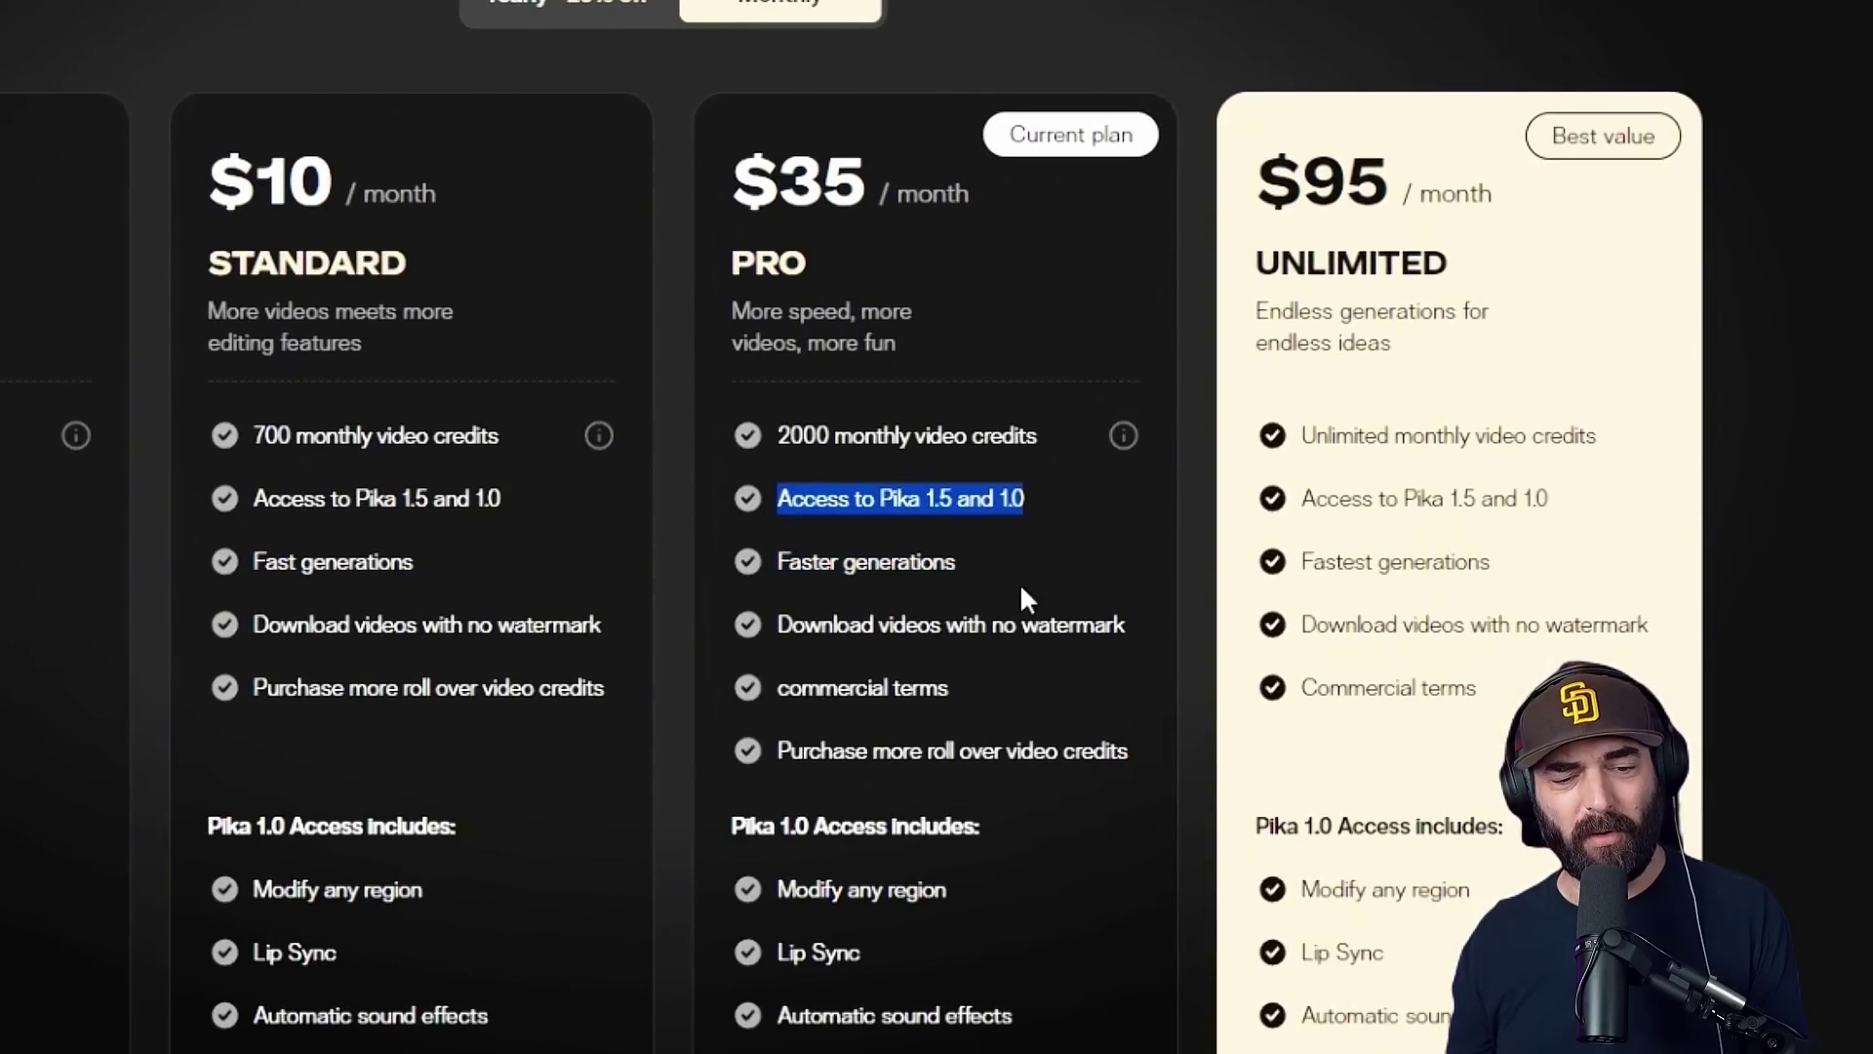
pyautogui.click(1727, 715)
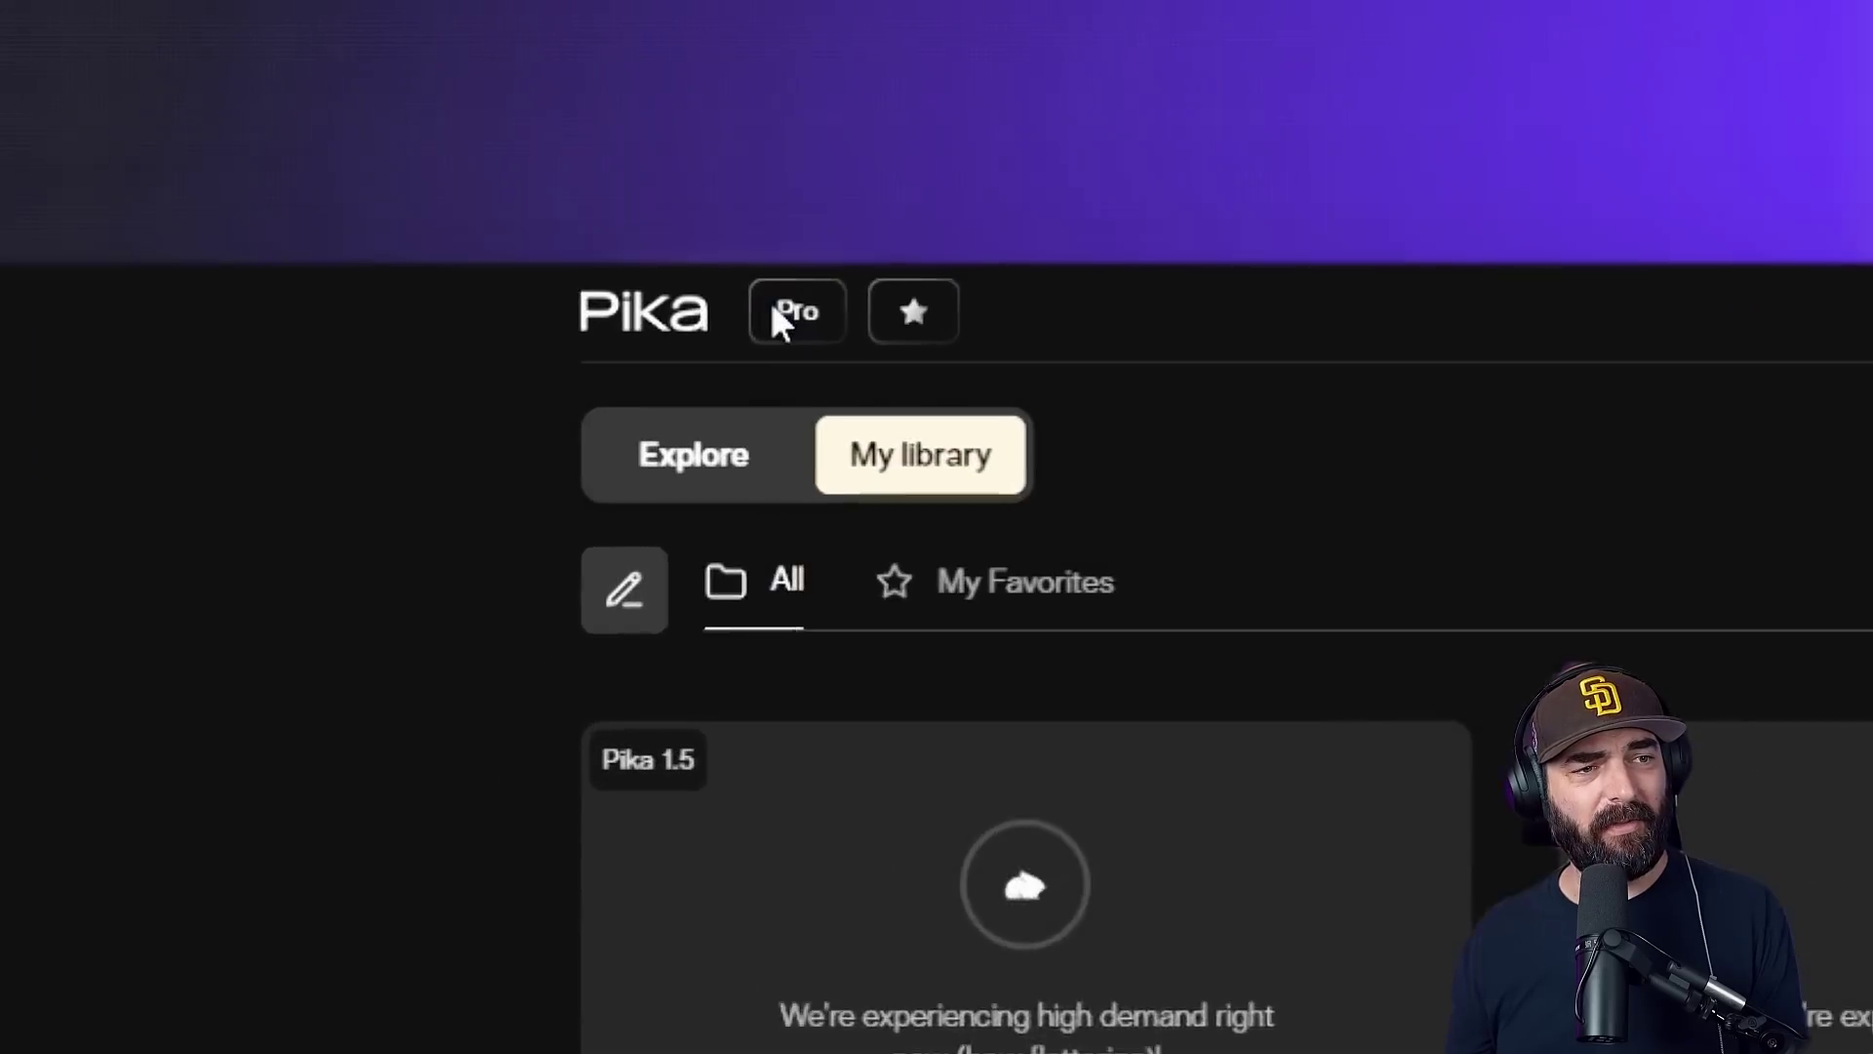
# - Check the Pro plan badge in the library and retry the queued Melt it, wolf, Your mom and monkey generations
pyautogui.doubleClick(430, 105)
pyautogui.scroll(-2, 1040, 923)
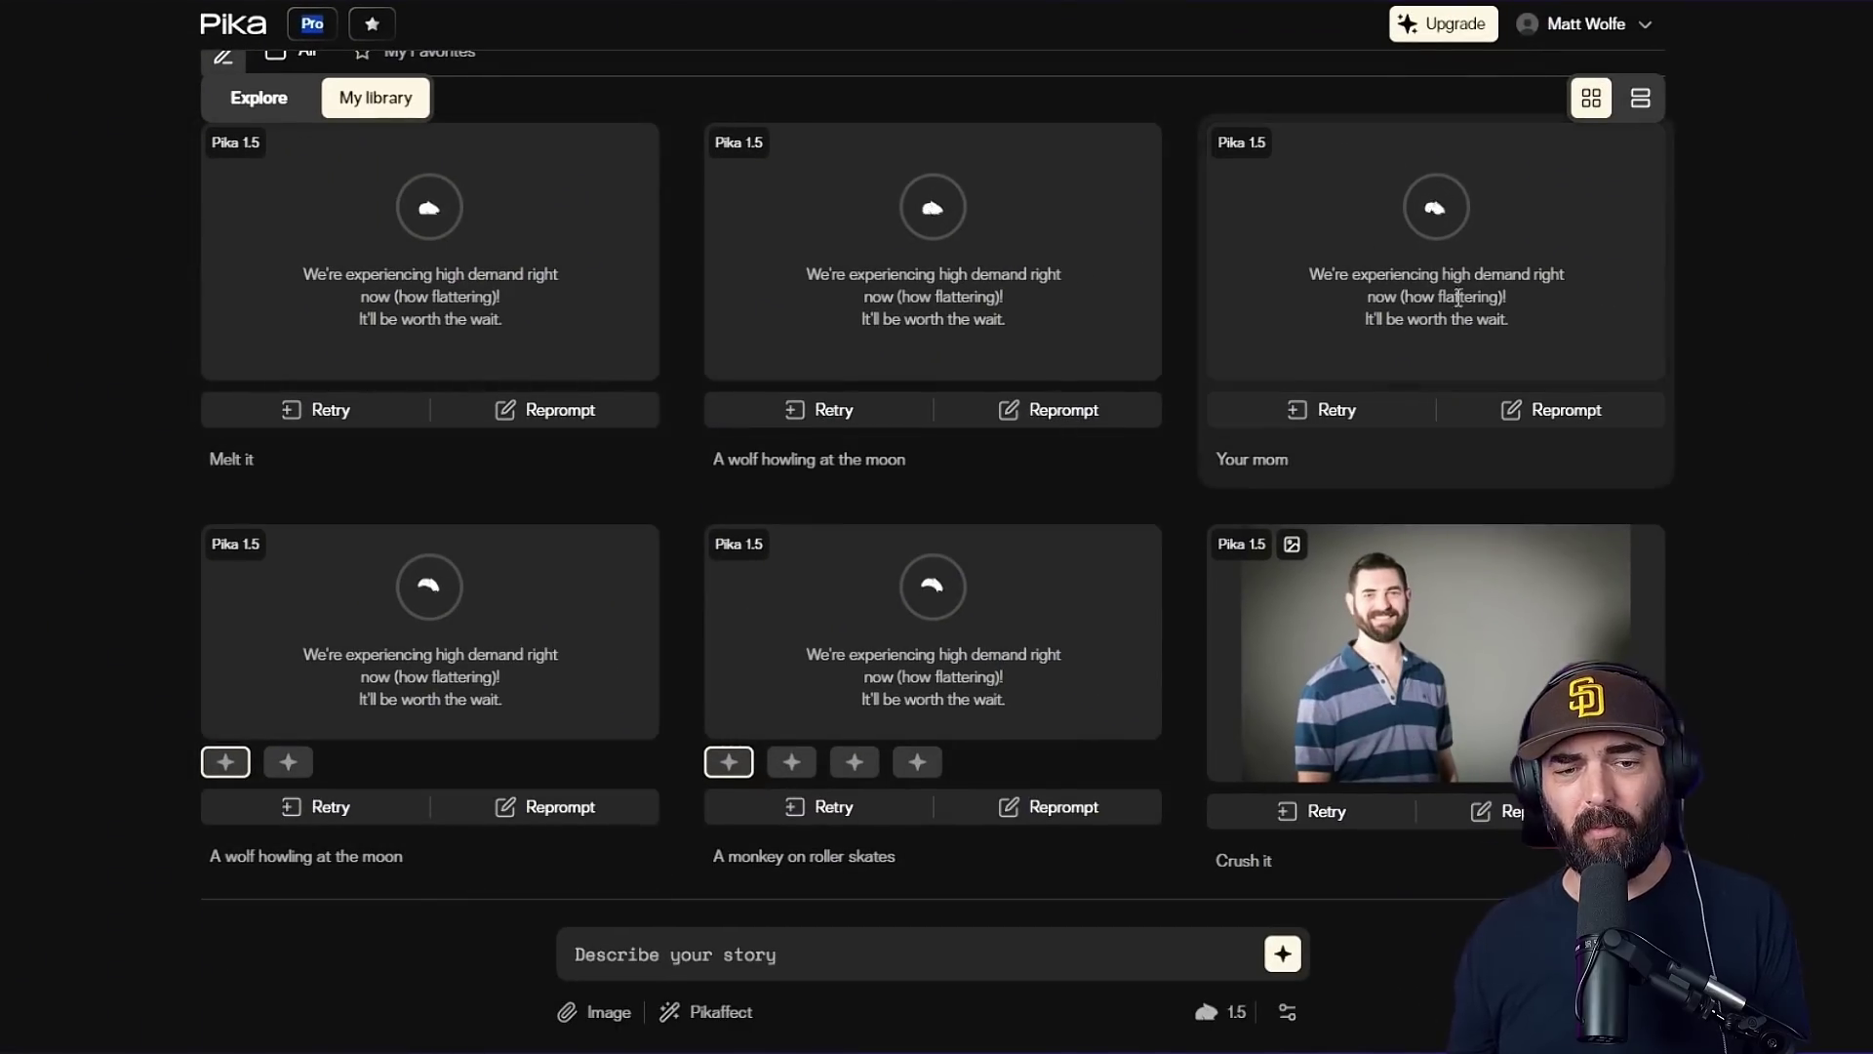
pyautogui.scroll(-3, 607, 661)
pyautogui.scroll(-2, 607, 662)
pyautogui.scroll(5, 1184, 849)
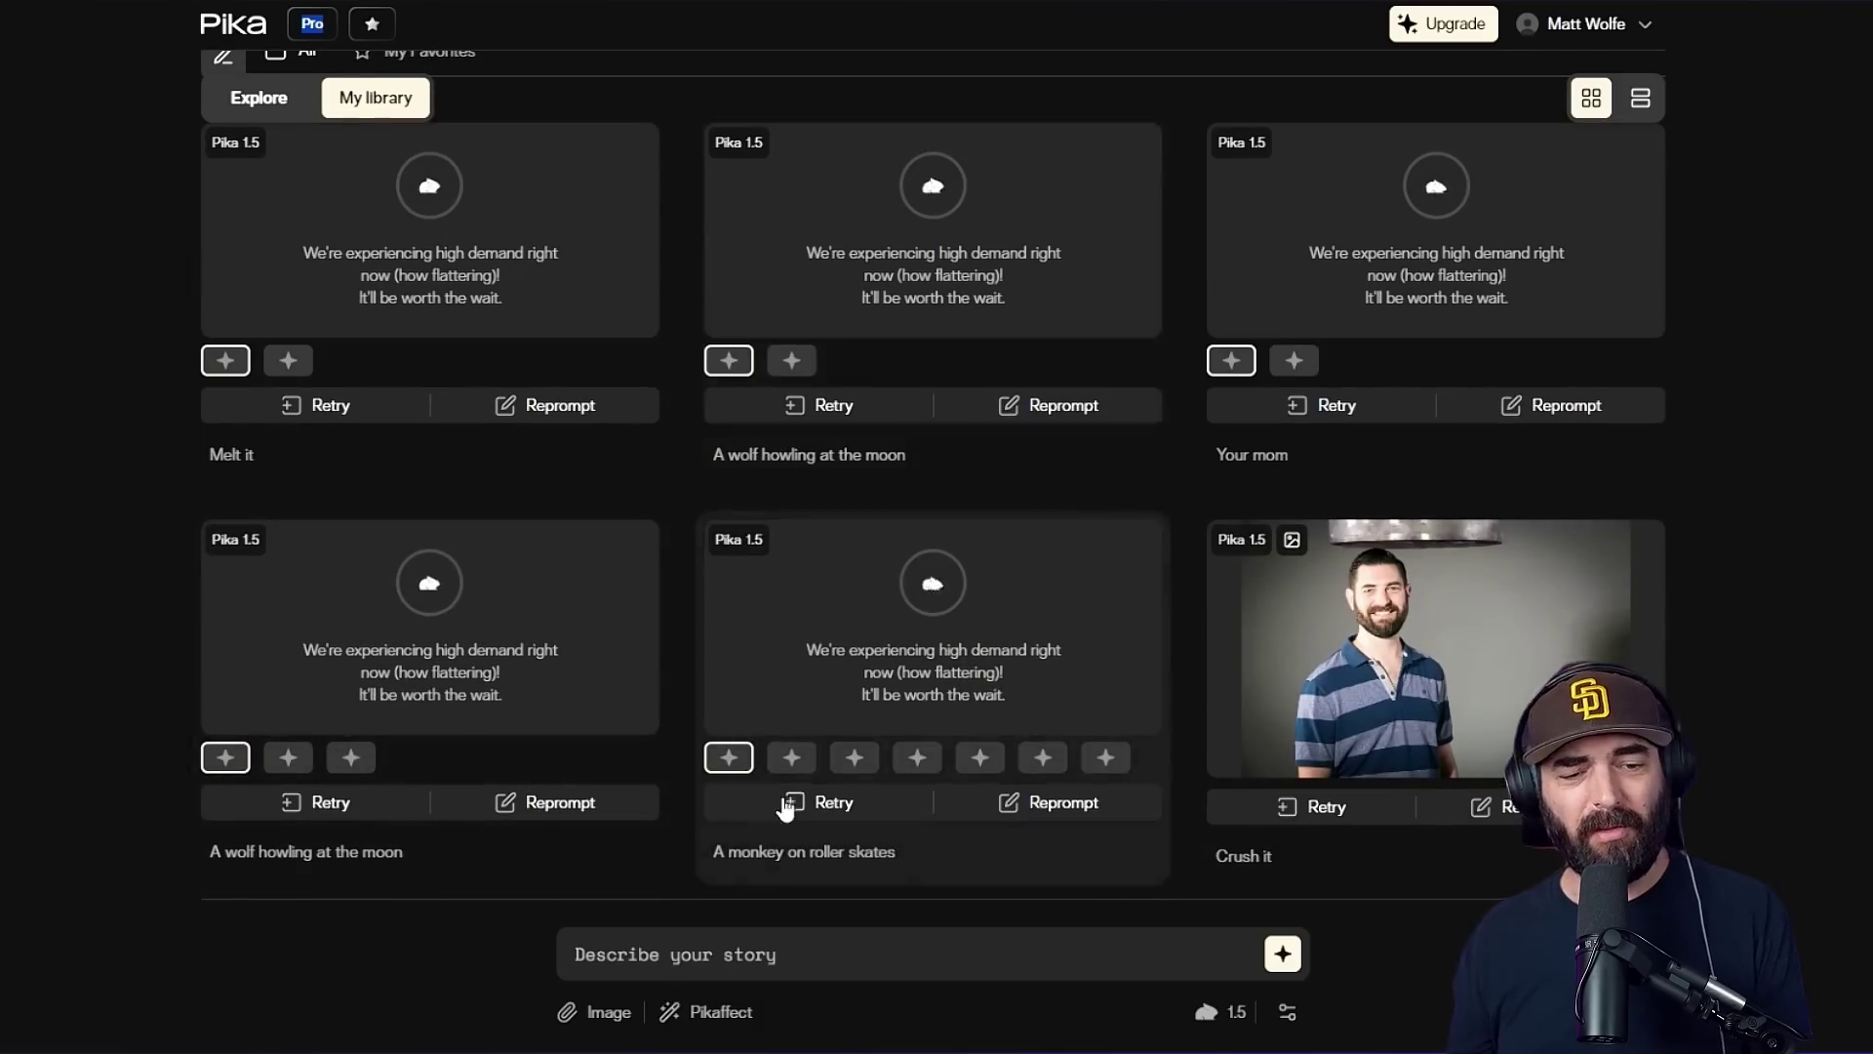
pyautogui.moveTo(1541, 579)
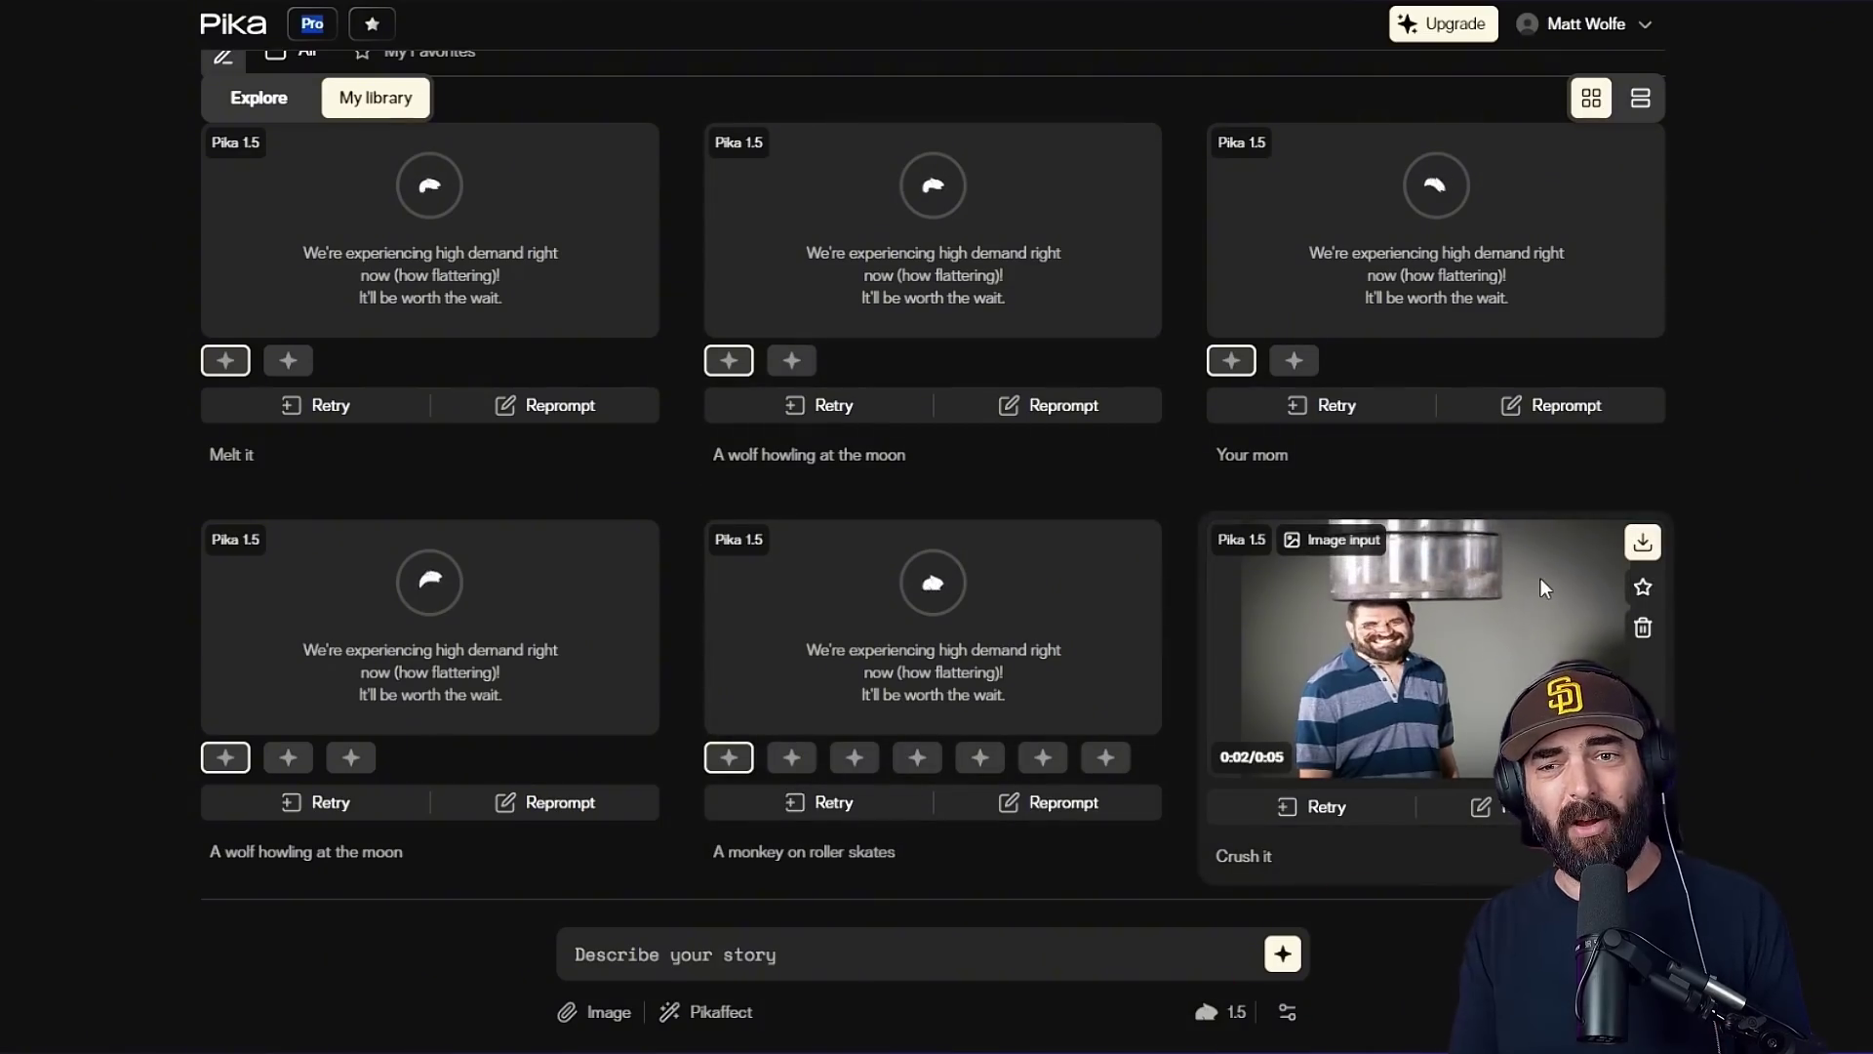
# - Review the finished Melt it pineapple clip in the library and close its preview
pyautogui.scroll(2, 1561, 579)
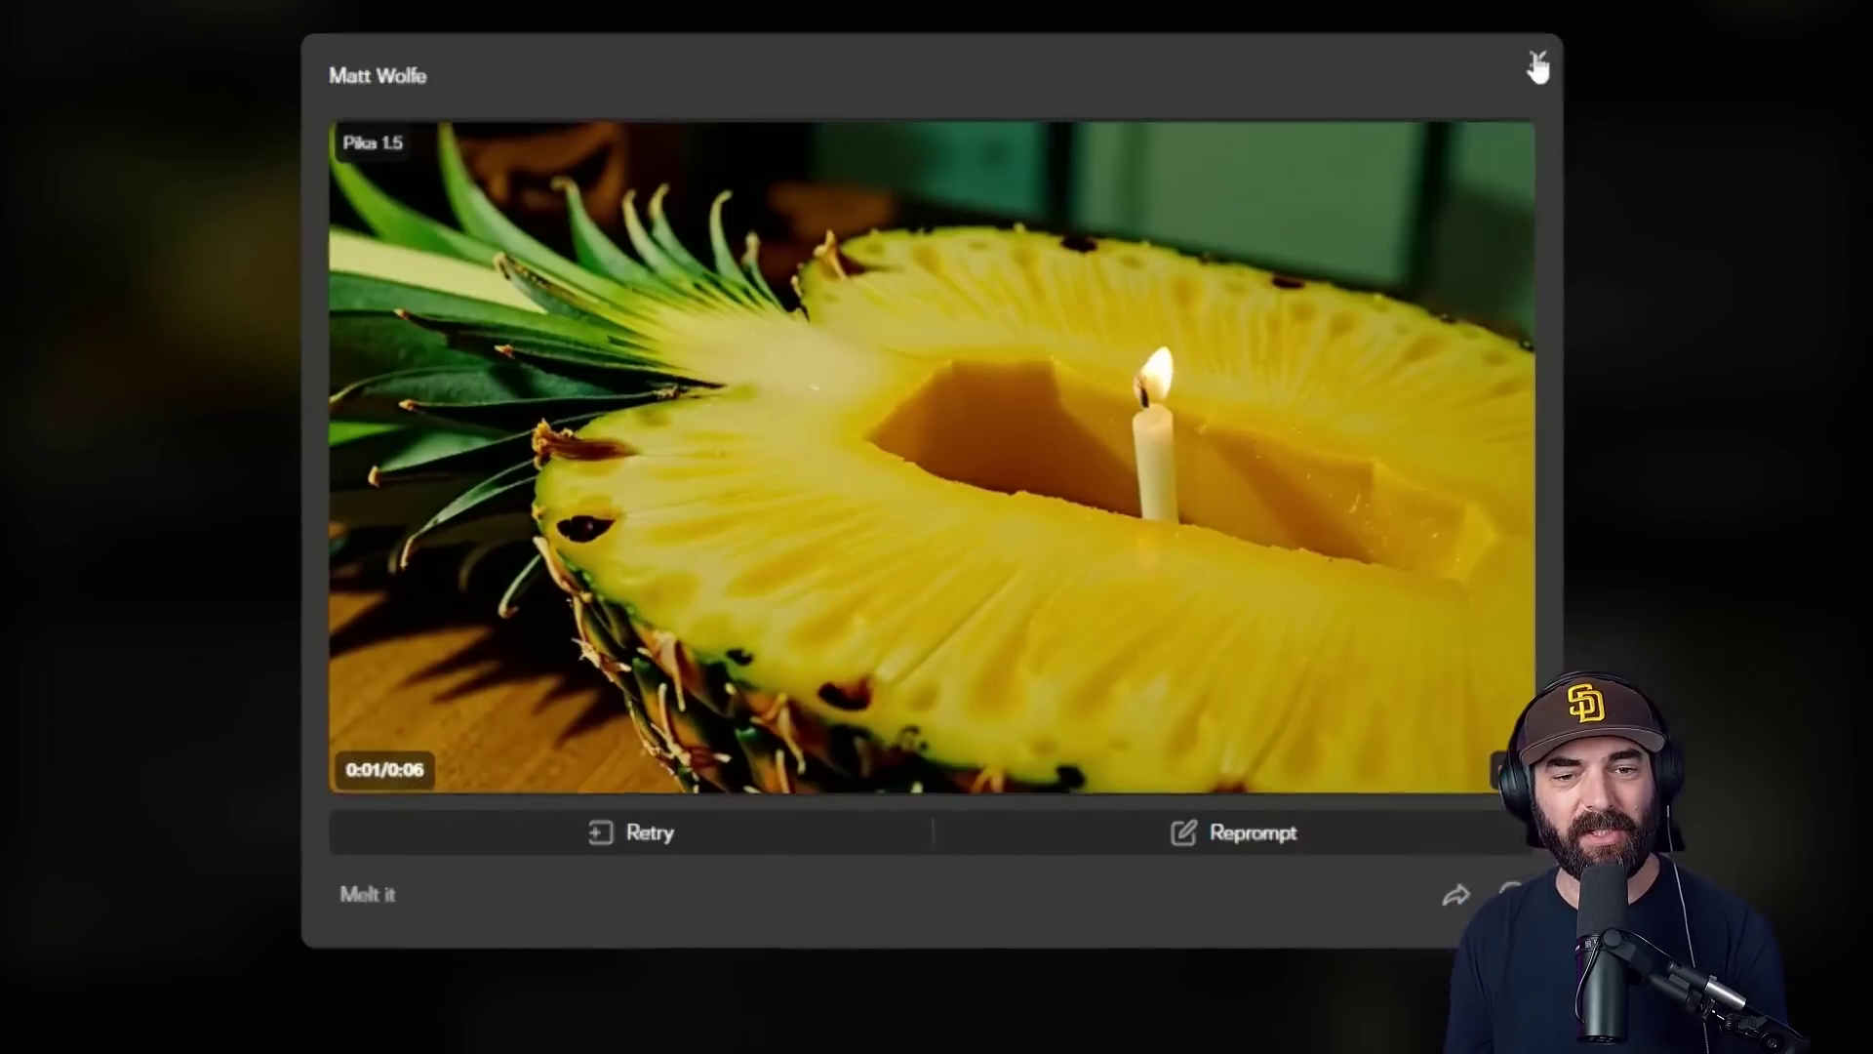
pyautogui.click(1537, 82)
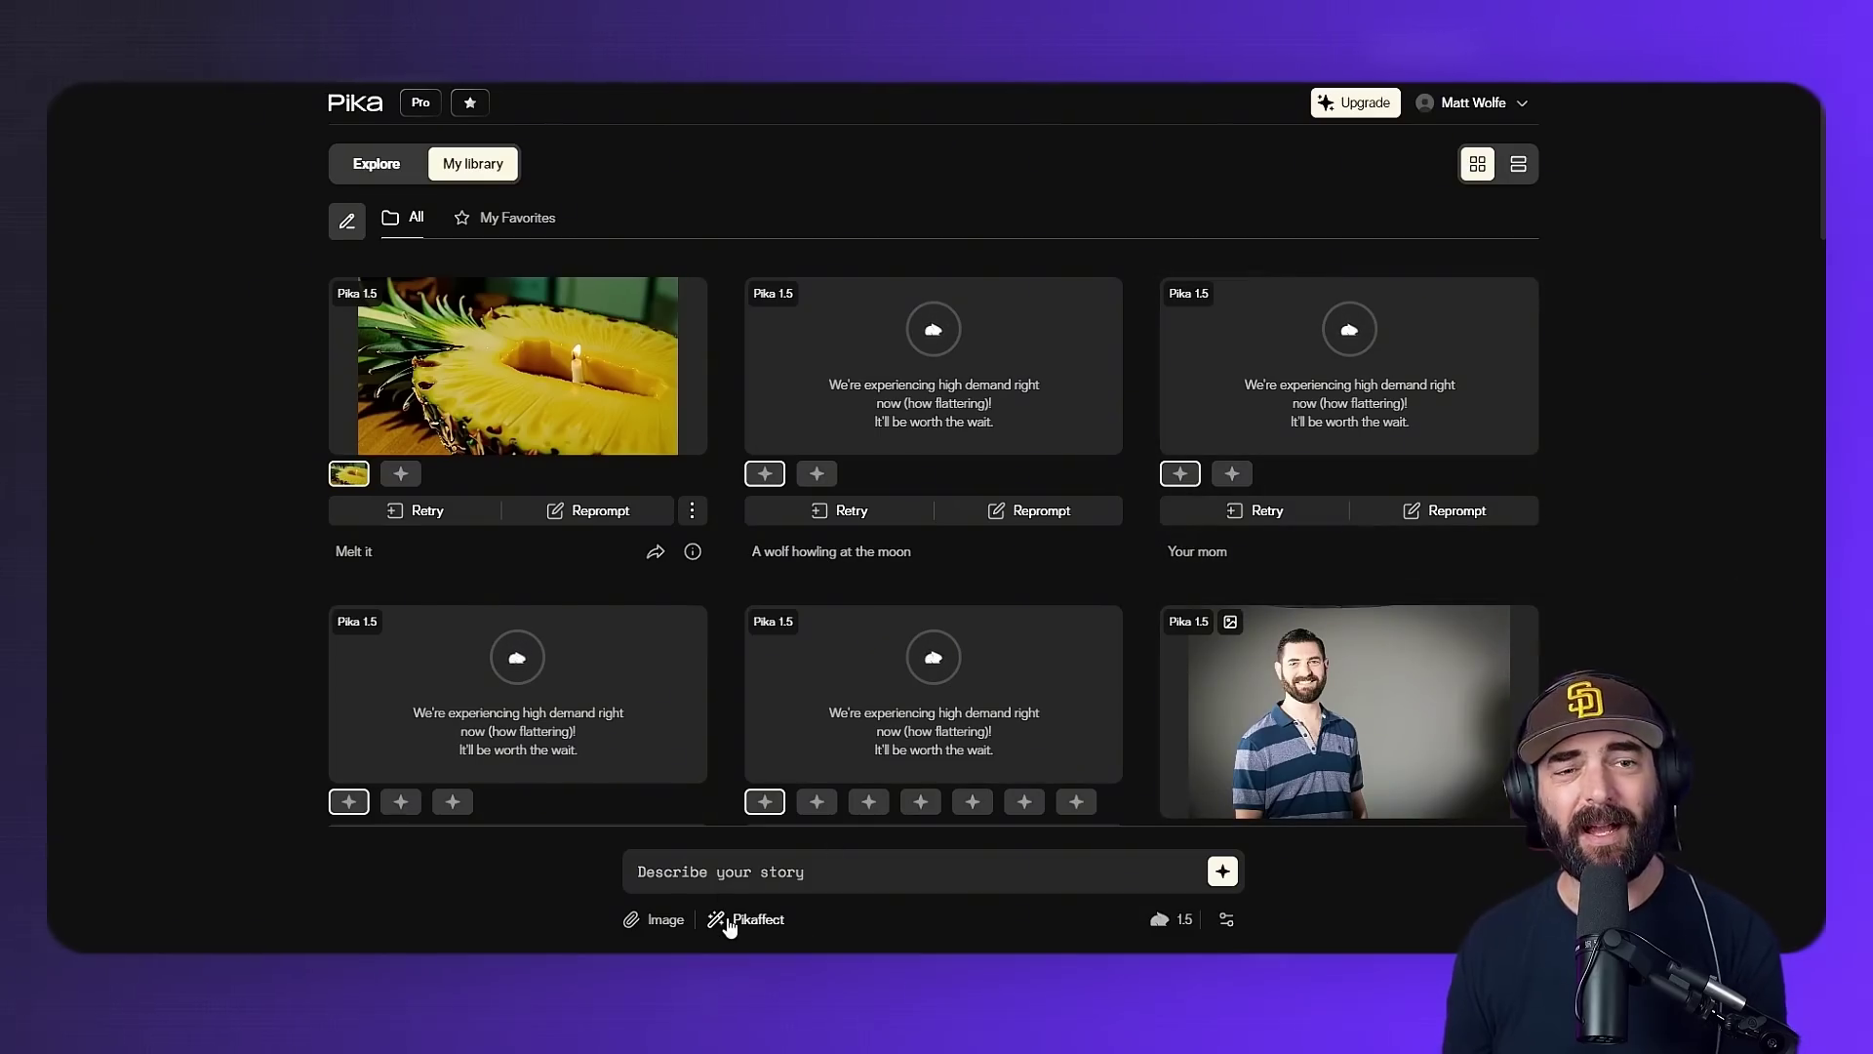
# - Look at the guy-tapping-head meme picture in the image viewer, close it, and attach that picture to the Pika prompt as image input
pyautogui.hotkey('alt', 'Tab')
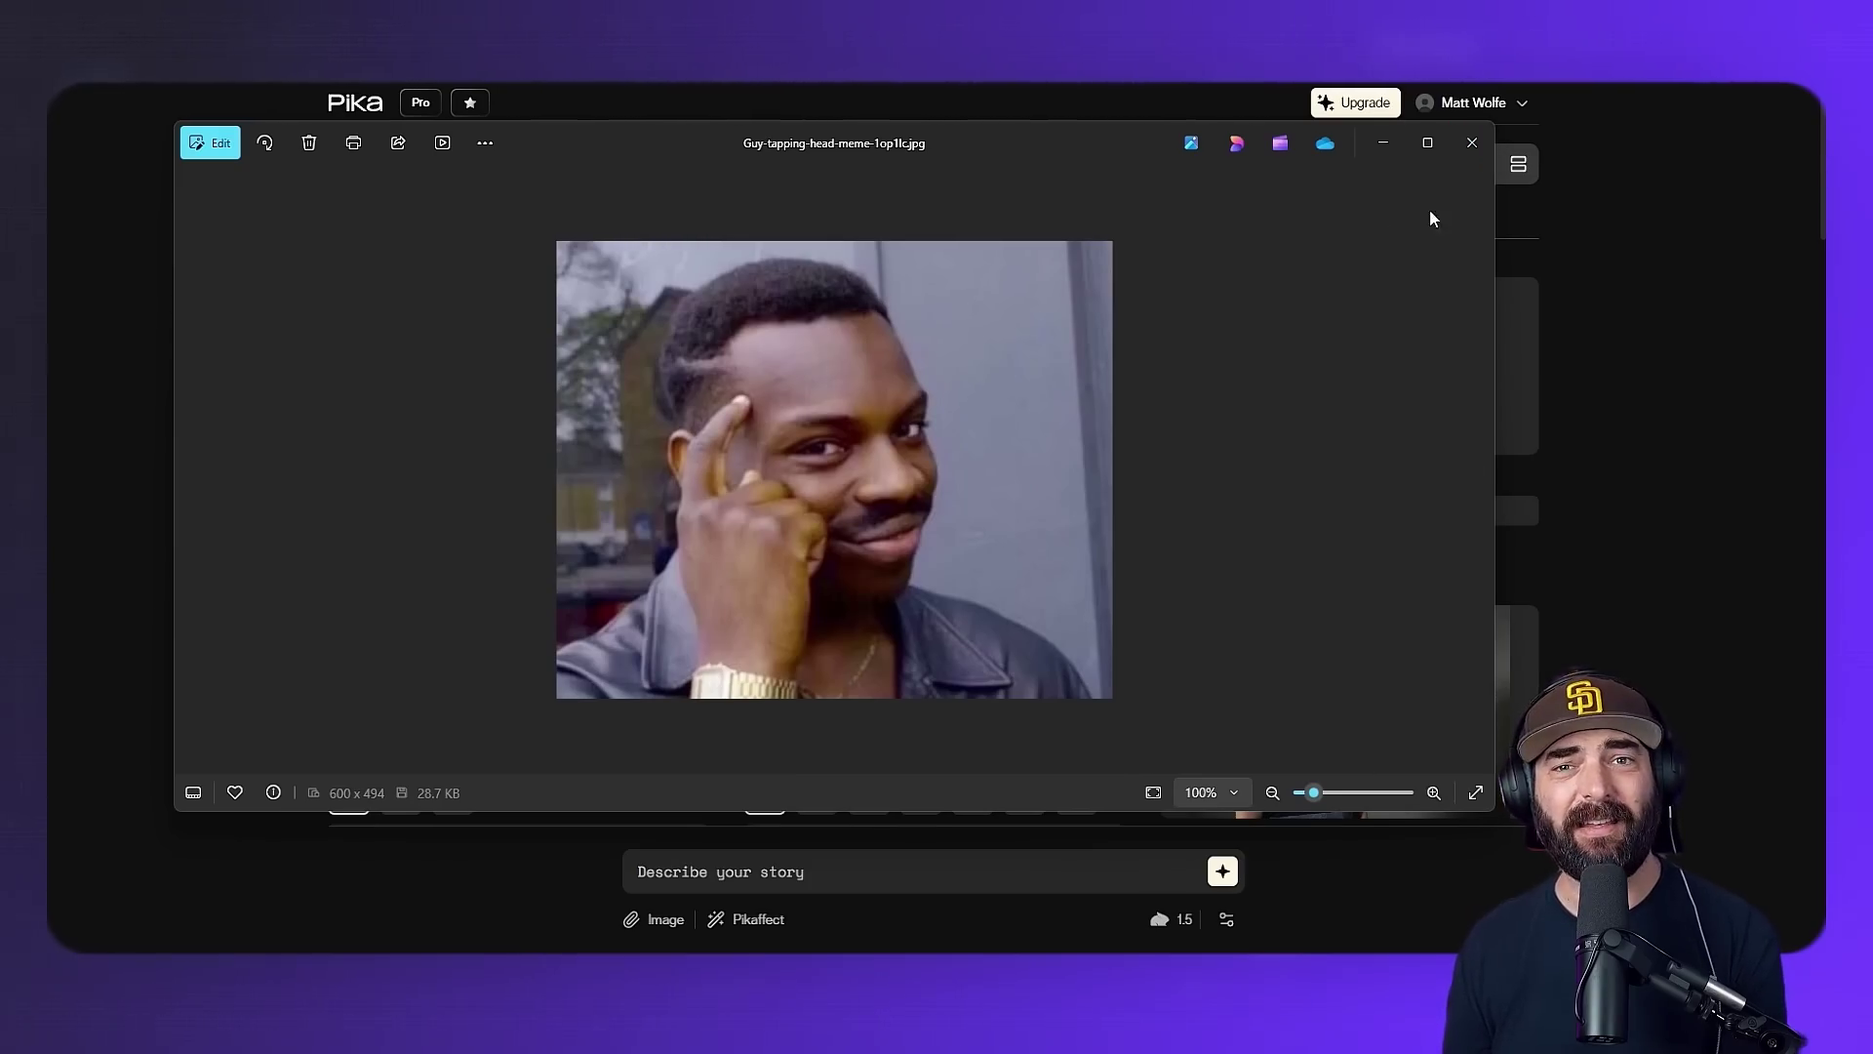
pyautogui.click(1474, 146)
pyautogui.click(665, 922)
pyautogui.click(910, 410)
pyautogui.click(1460, 852)
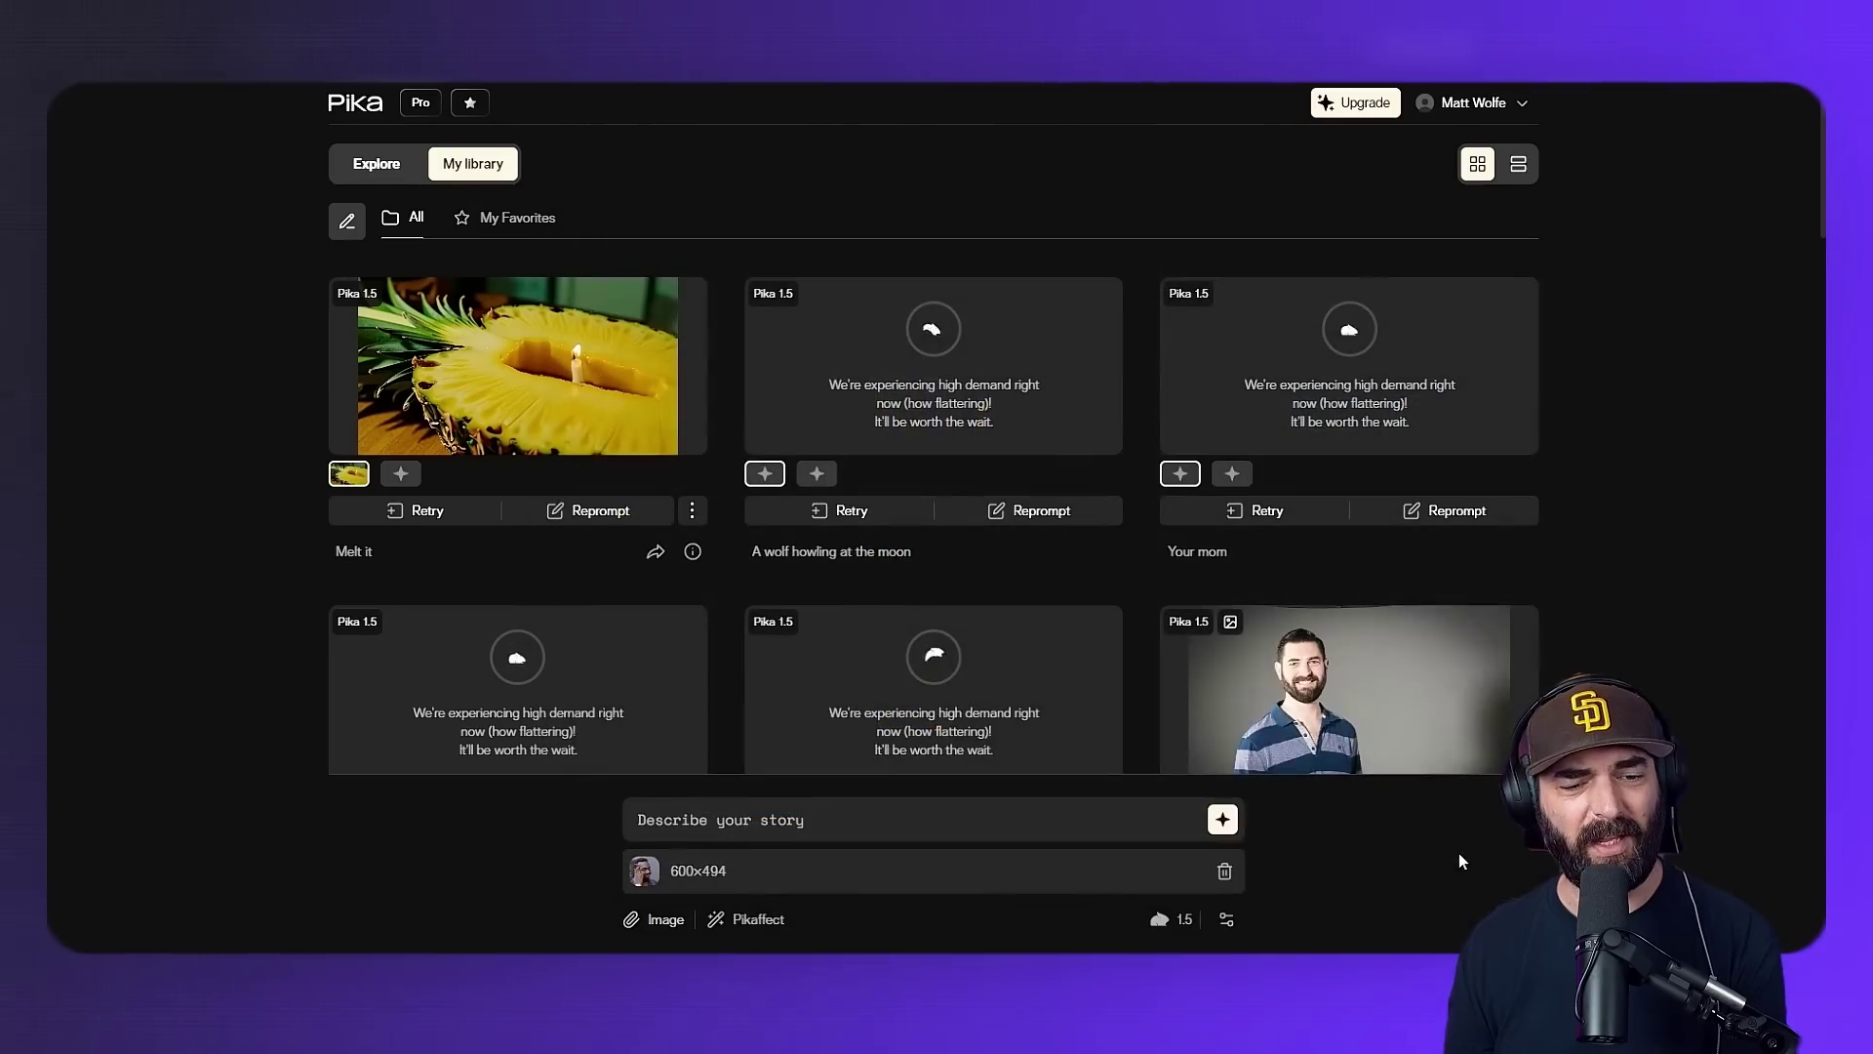
# - Apply the Cake-ify it Pikaffect to the attached meme image, generate the video, and close its preview after watching it
pyautogui.click(743, 919)
pyautogui.hscroll(2, 771, 742)
pyautogui.click(1188, 737)
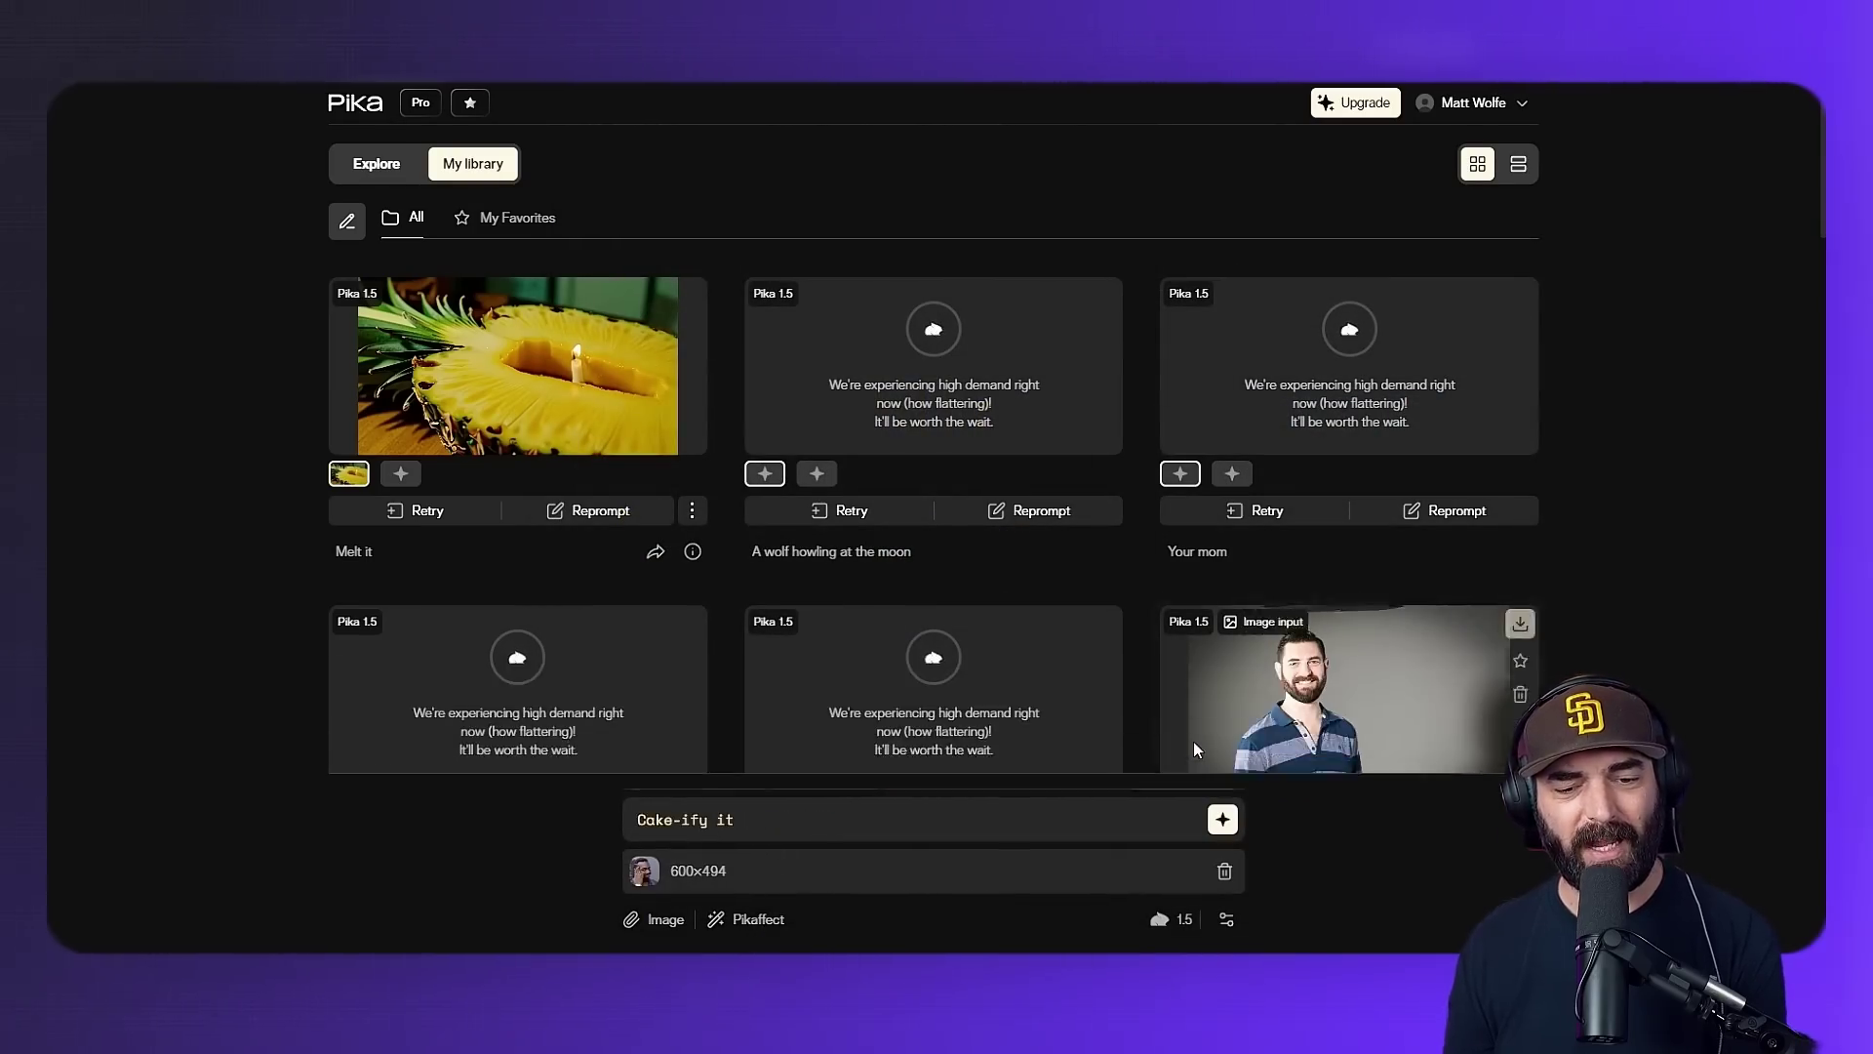
pyautogui.click(1223, 821)
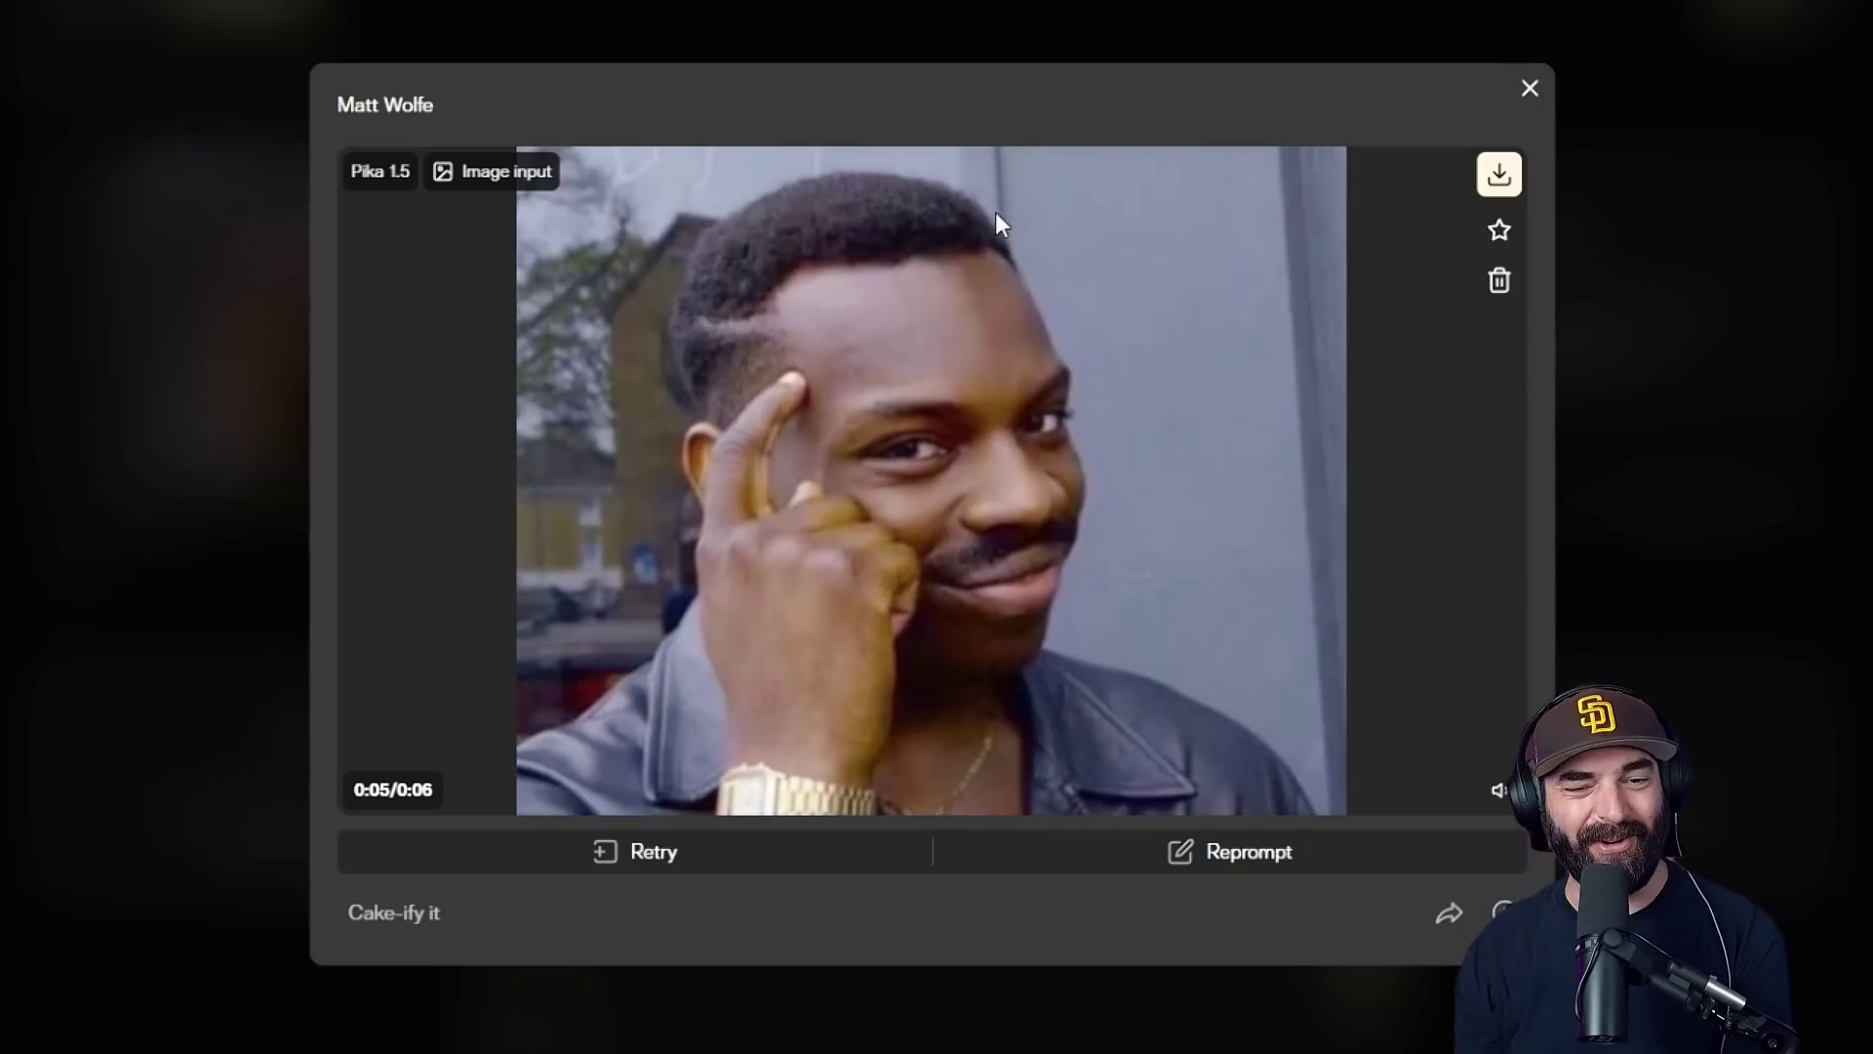
pyautogui.click(1529, 89)
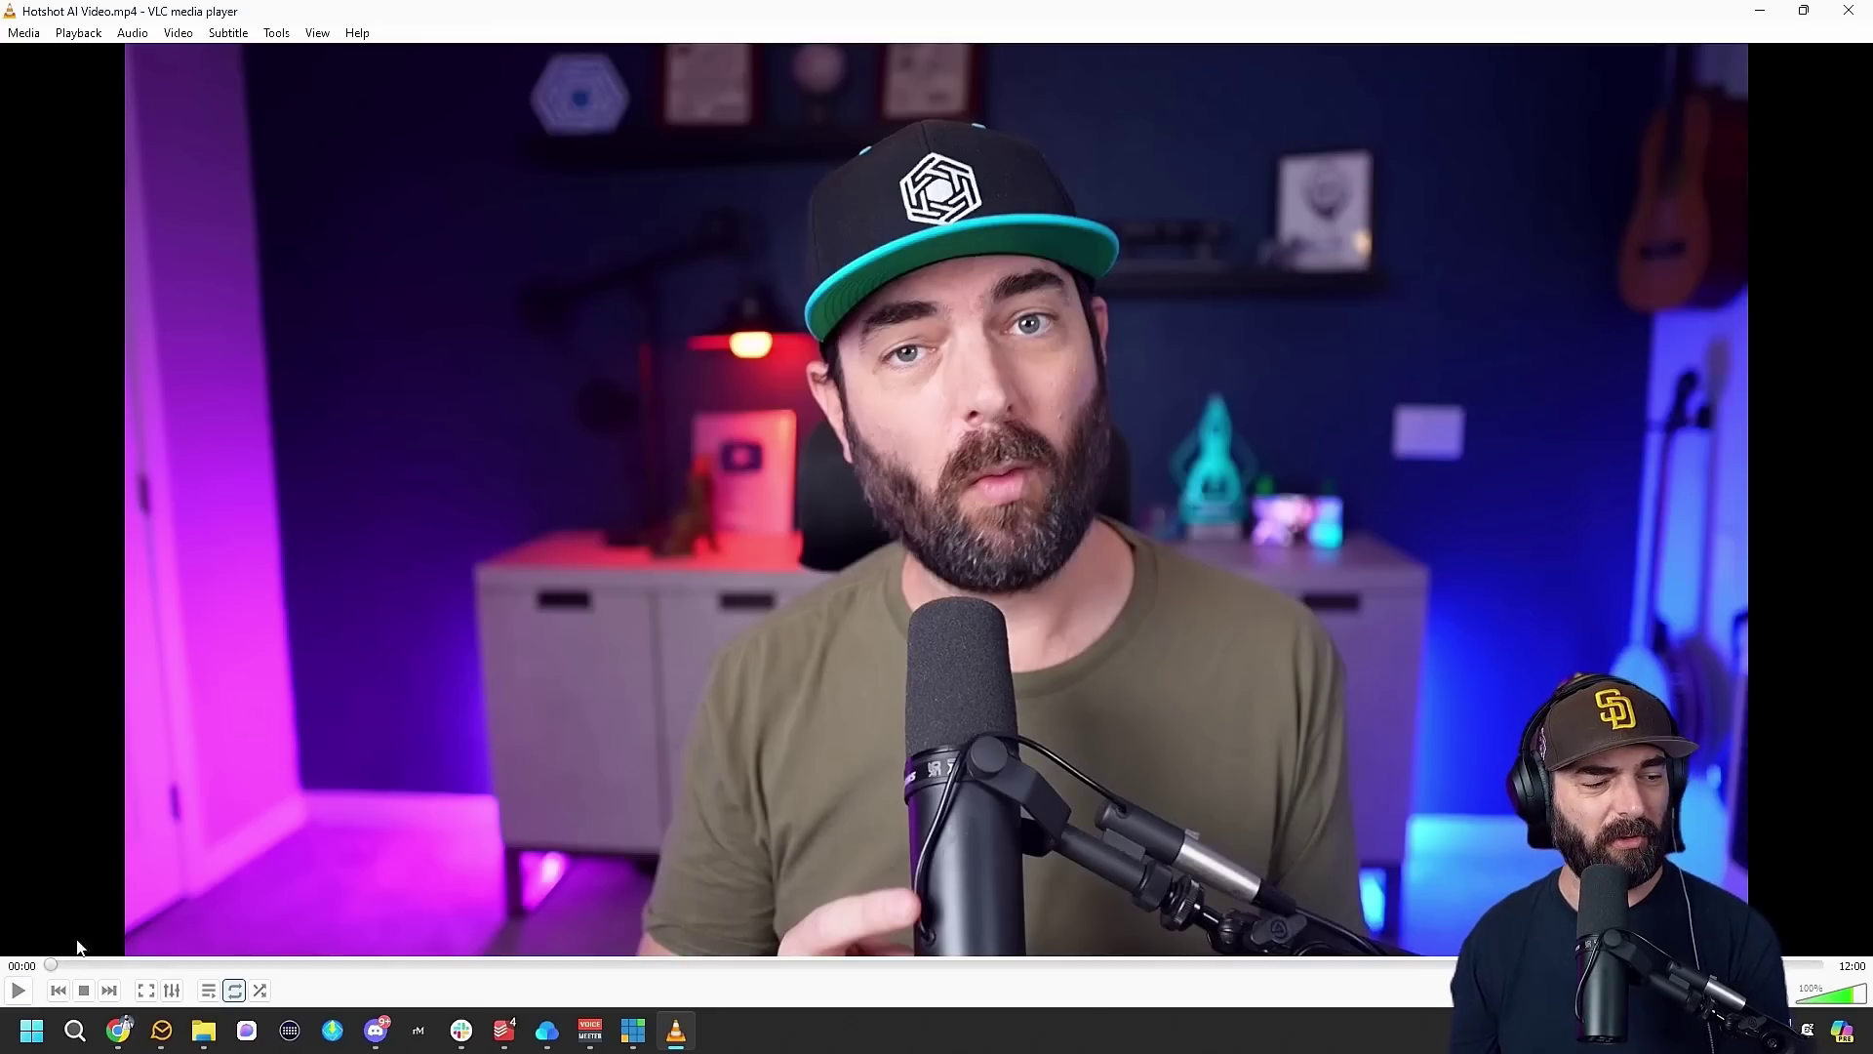
# - Switch to VLC media player and move Hotshot AI Video.mp4 to the 00:05 mark
pyautogui.moveTo(56, 968); pyautogui.dragTo(64, 966)
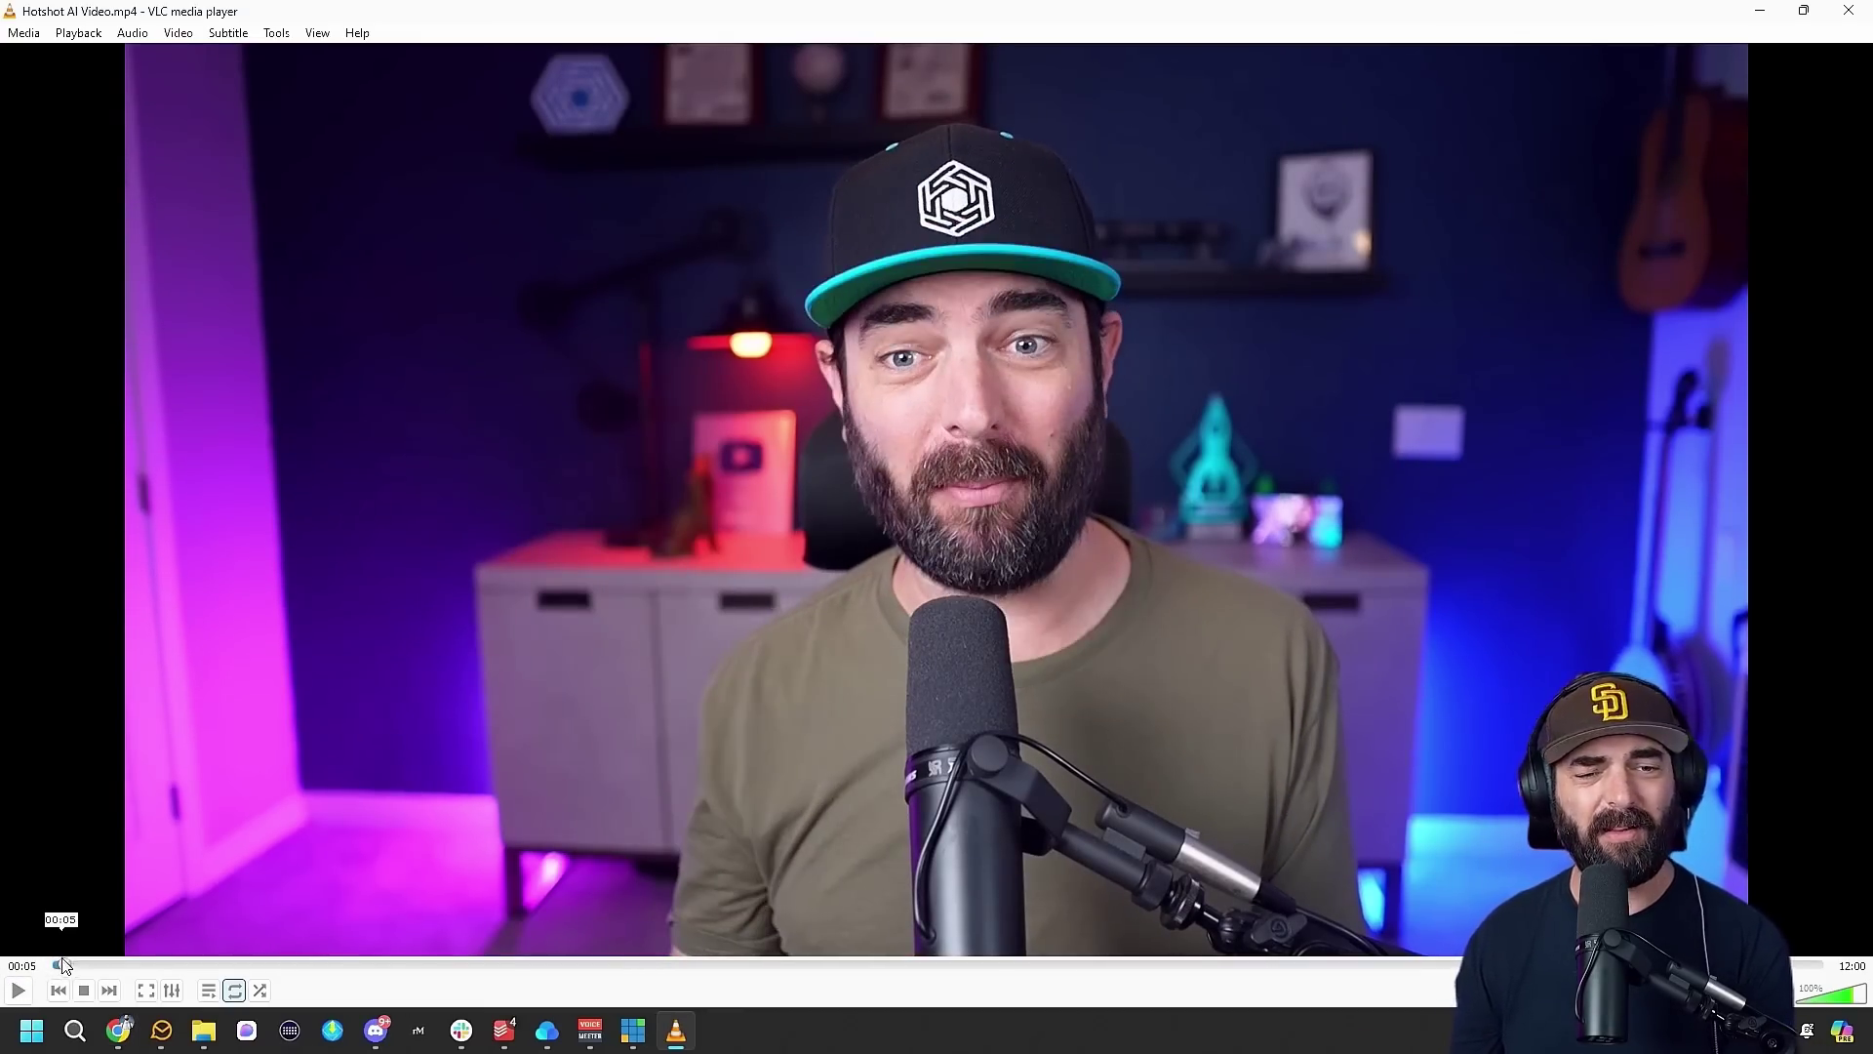